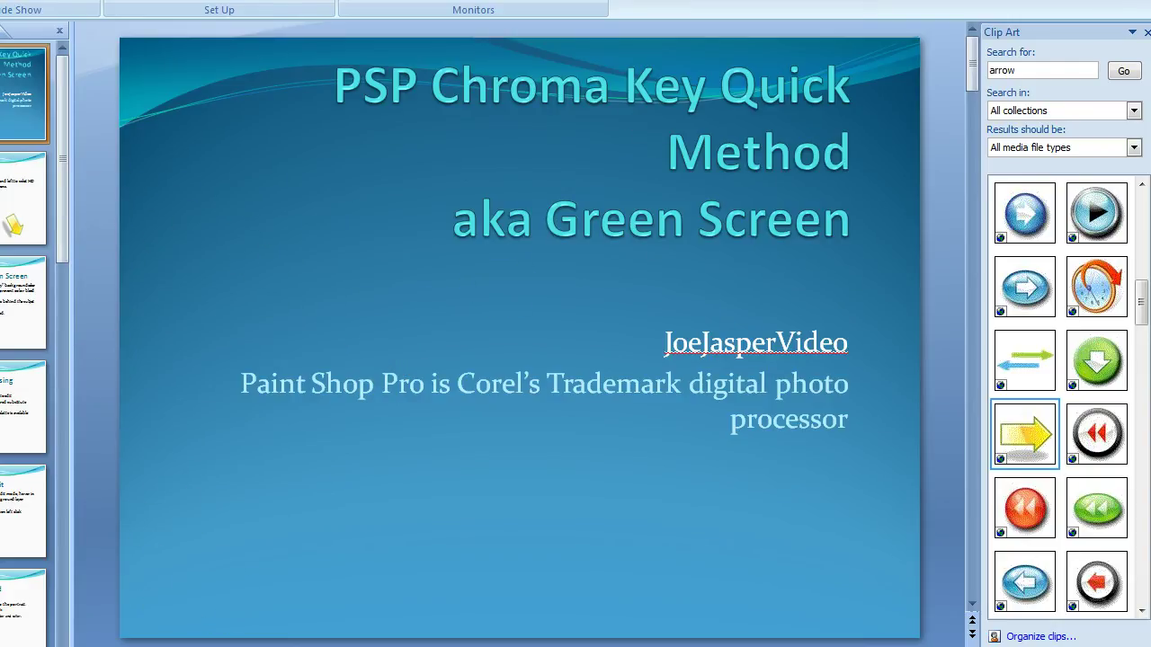
Bring the green-screen portrait 'Green screen sat for leson_4961 -1.jpg' to the front in PaintShop Pro
mouse_move(415, 646)
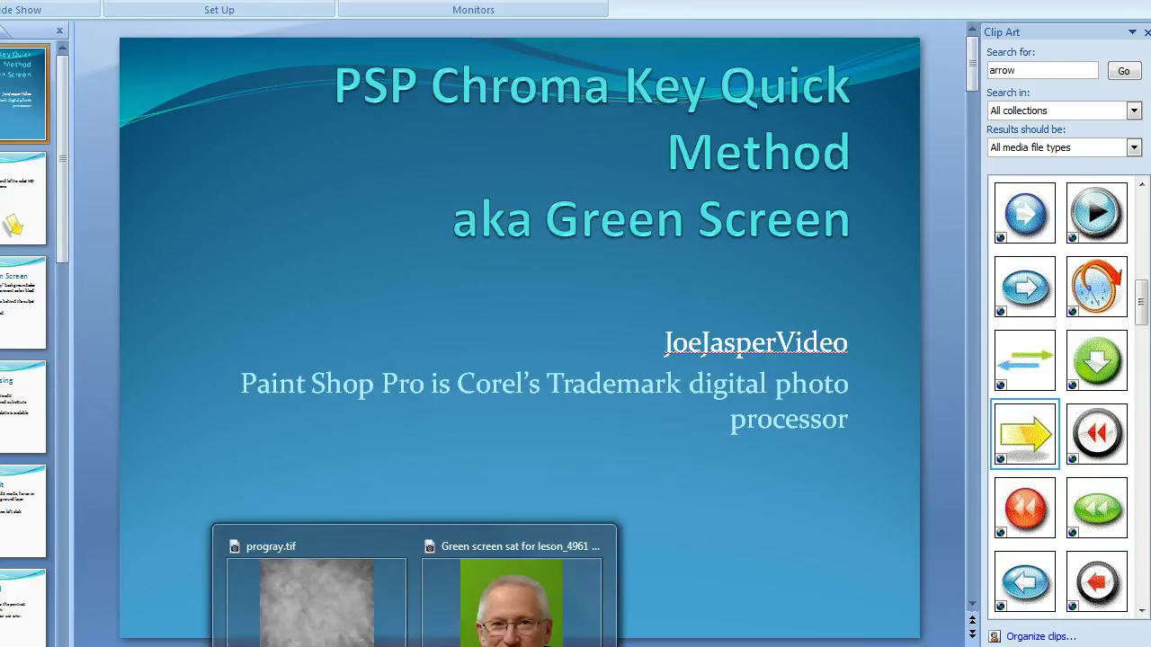
left_click(462, 620)
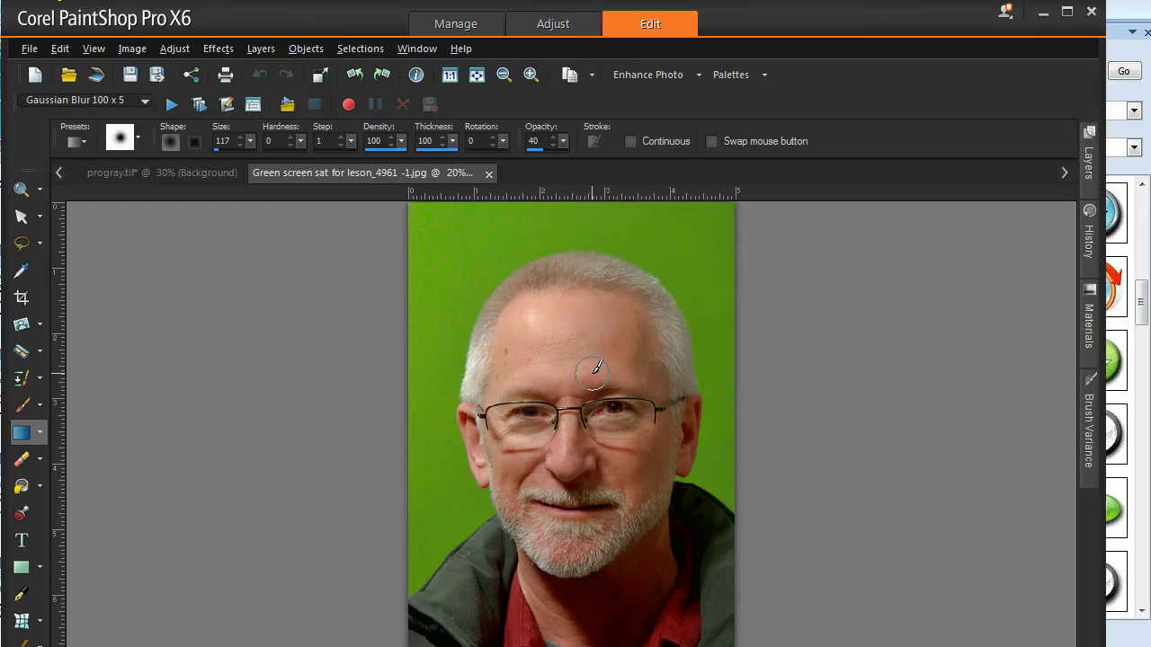
mouse_move(596, 367)
left_mouse_down()
mouse_move(673, 237)
mouse_move(714, 263)
mouse_move(855, 260)
left_mouse_up()
mouse_move(851, 265)
left_mouse_down()
mouse_move(1002, 210)
mouse_move(516, 459)
left_mouse_up()
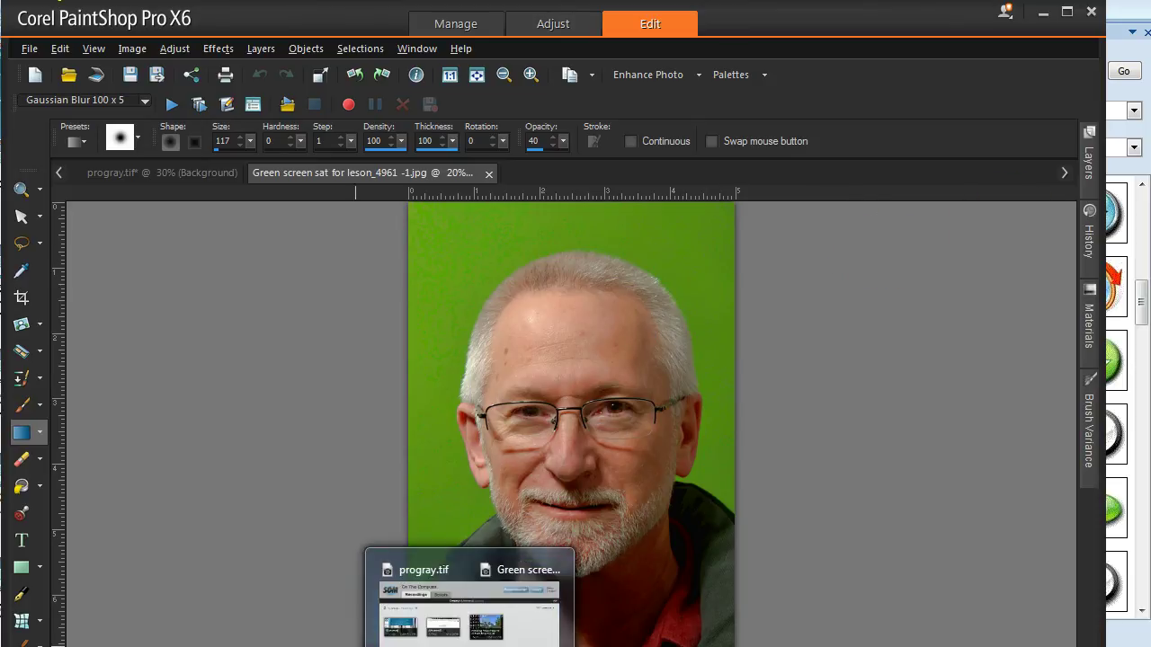
mouse_move(358, 646)
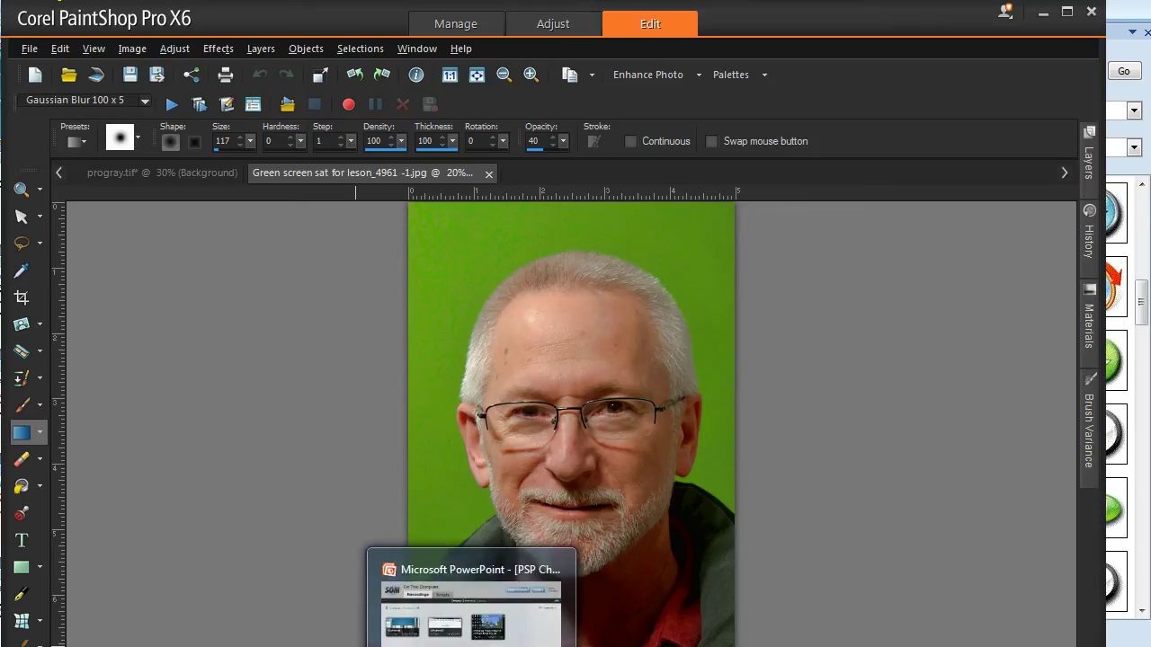
Return to the PowerPoint slides and advance to the 'Chroma Key or Green Screen' slide
left_click(497, 646)
scroll(618, 439, "down", 1)
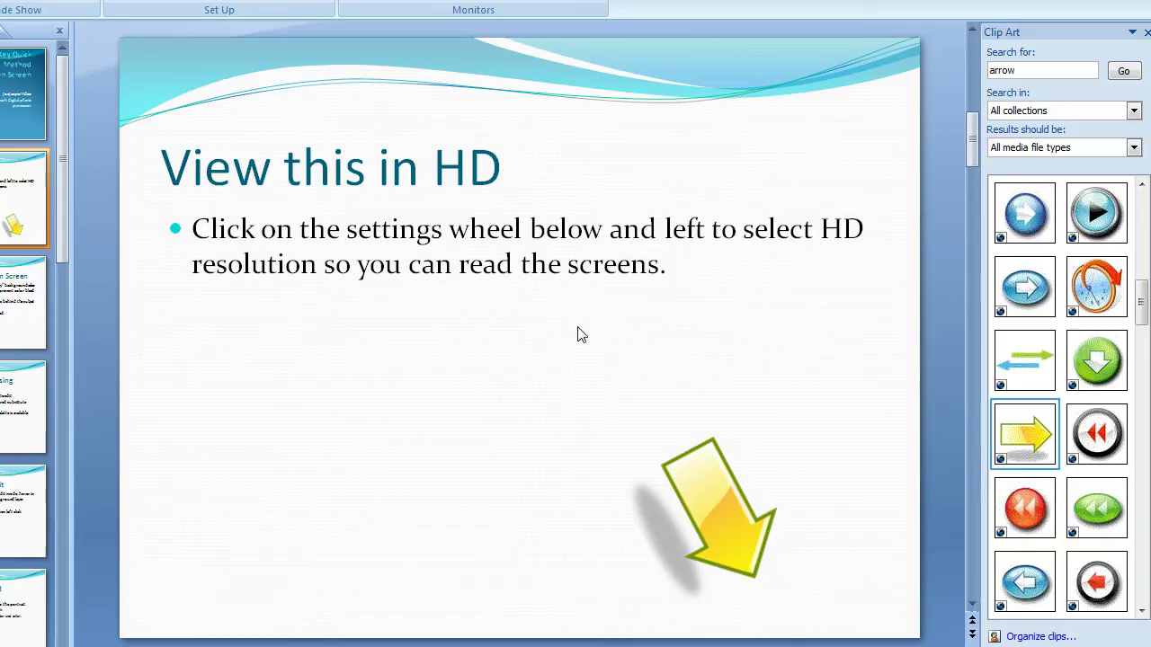
key("Page_Down")
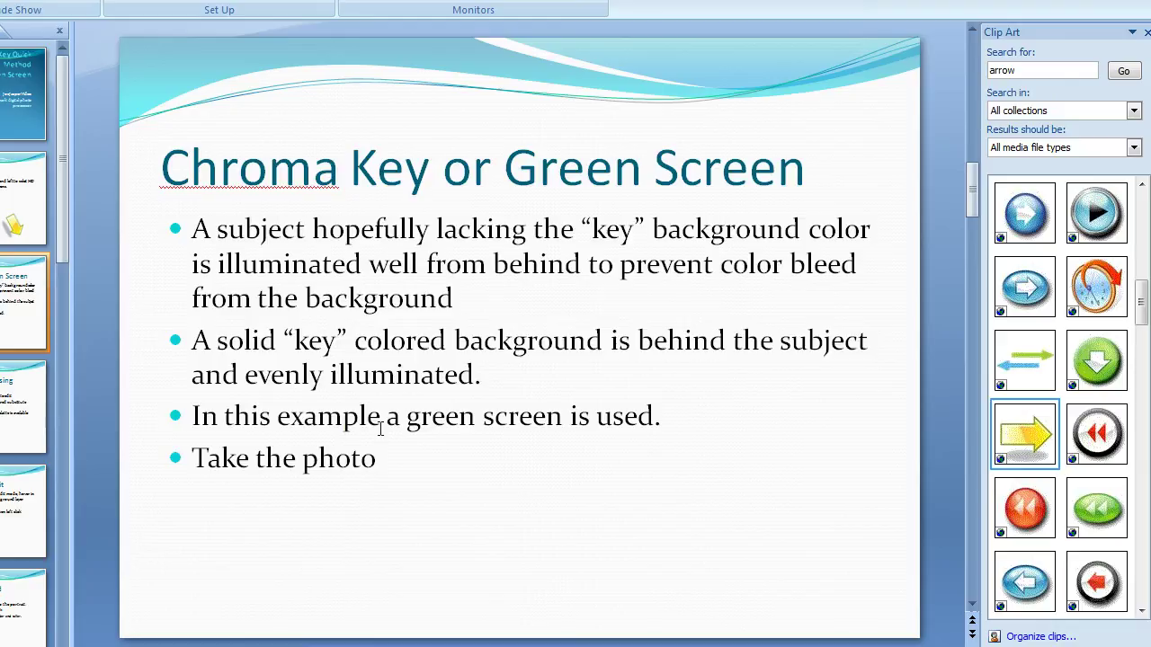
Edit the Digital photo processing bullets so the sub-point reads 'View, Palates, Layers'
scroll(380, 429, "down", 1)
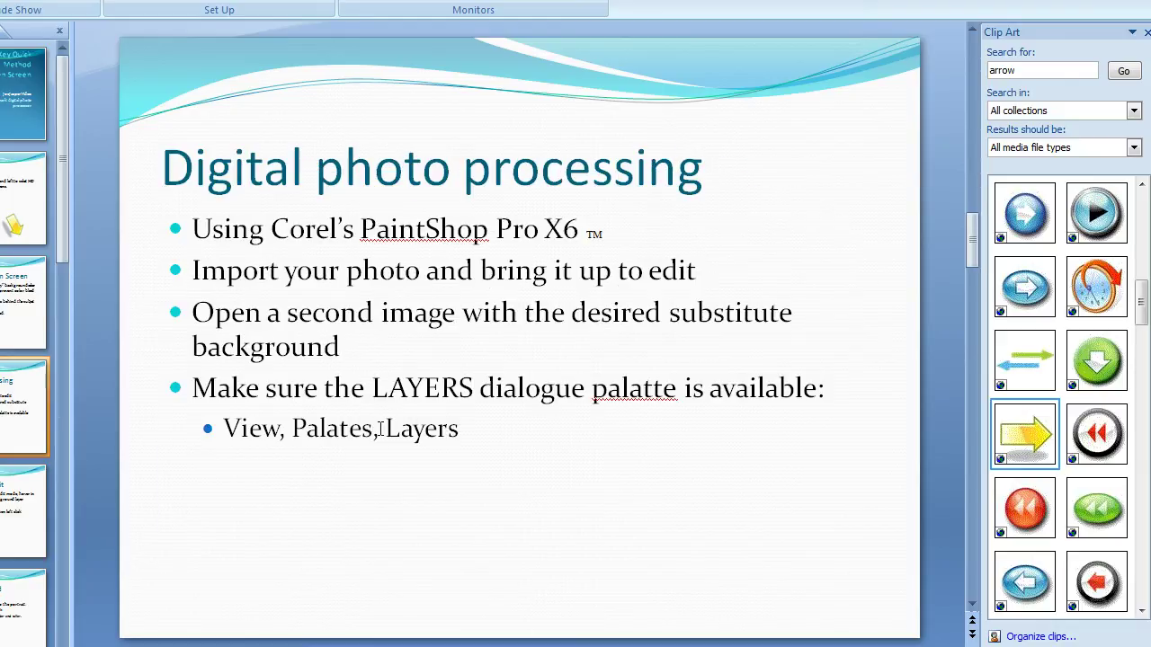
left_click(543, 232)
left_click(489, 313)
Bring the portrait forward, show its Layers palette, and review View > Palettes without changes
mouse_move(413, 646)
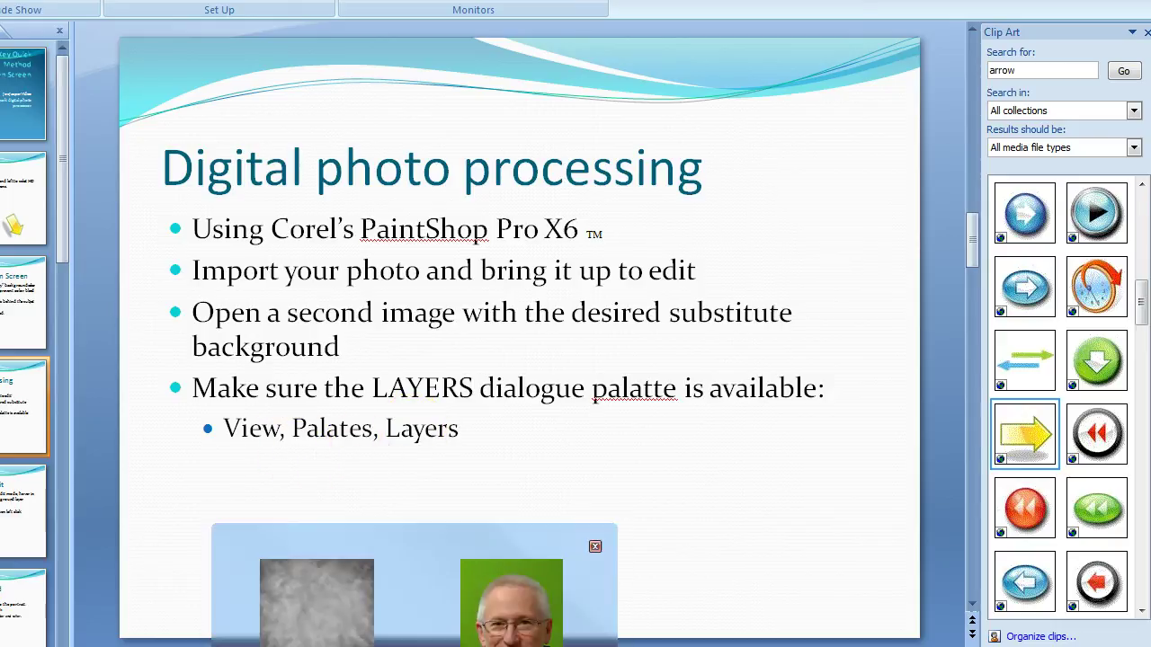
left_click(511, 593)
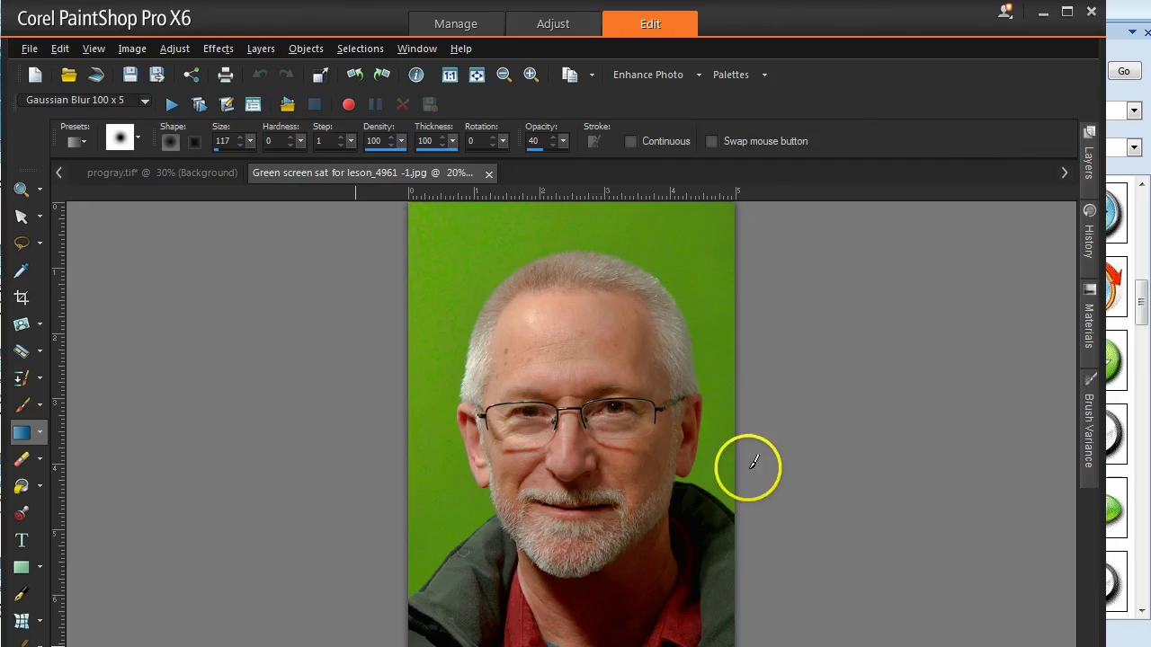
left_click(1088, 175)
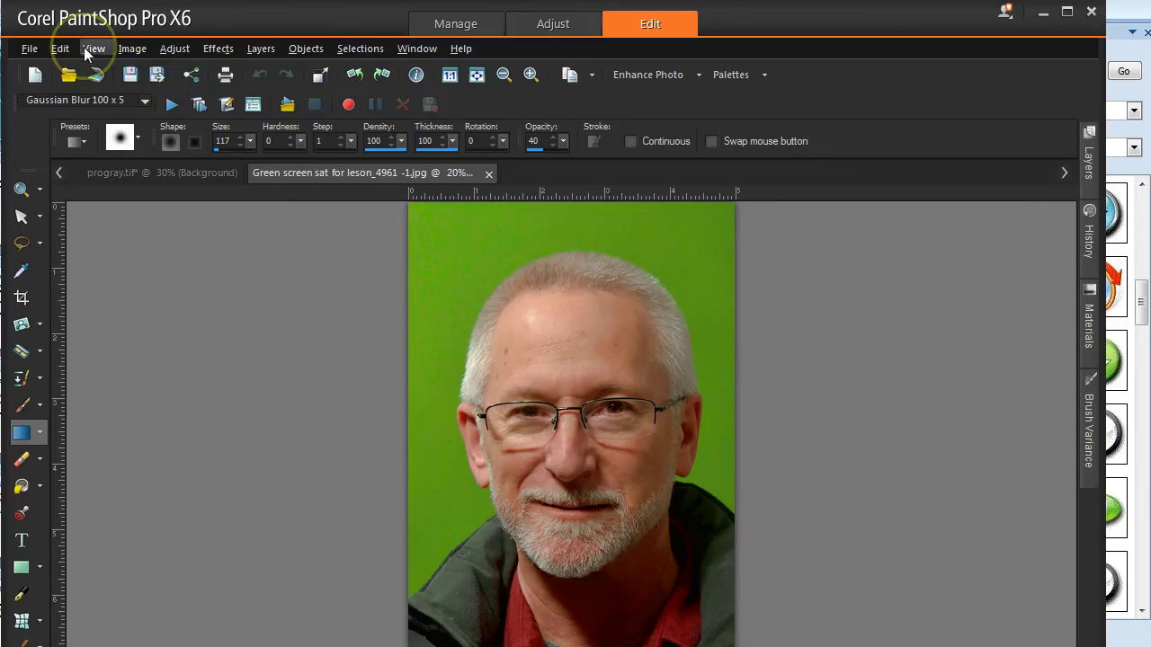
left_click(83, 47)
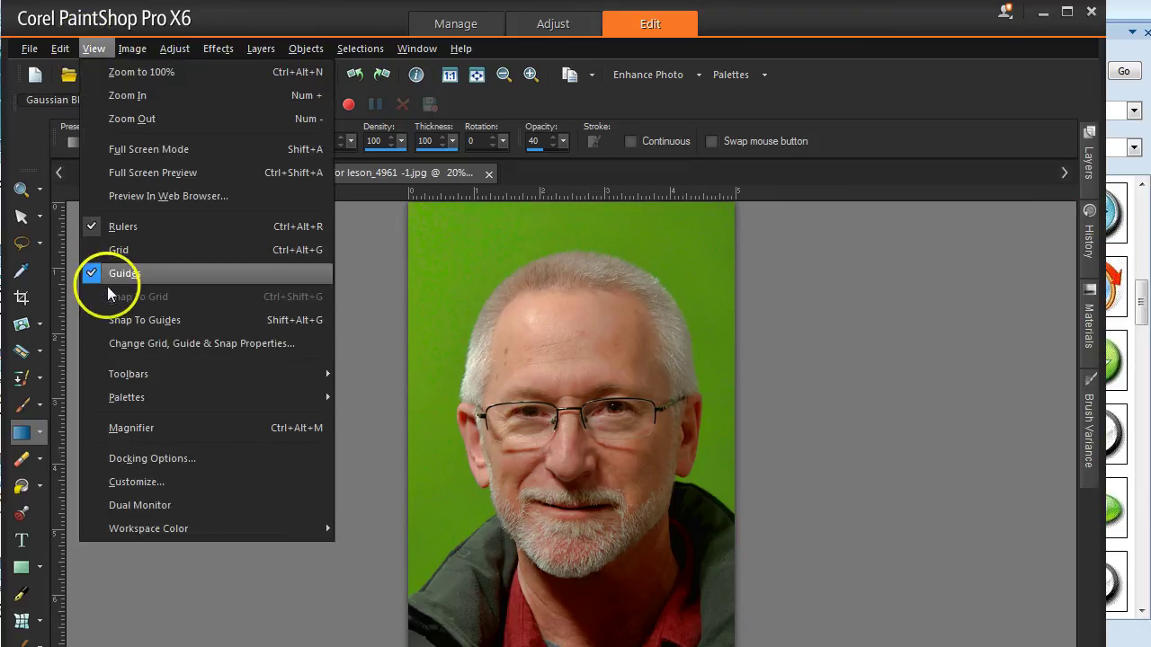
mouse_move(117, 391)
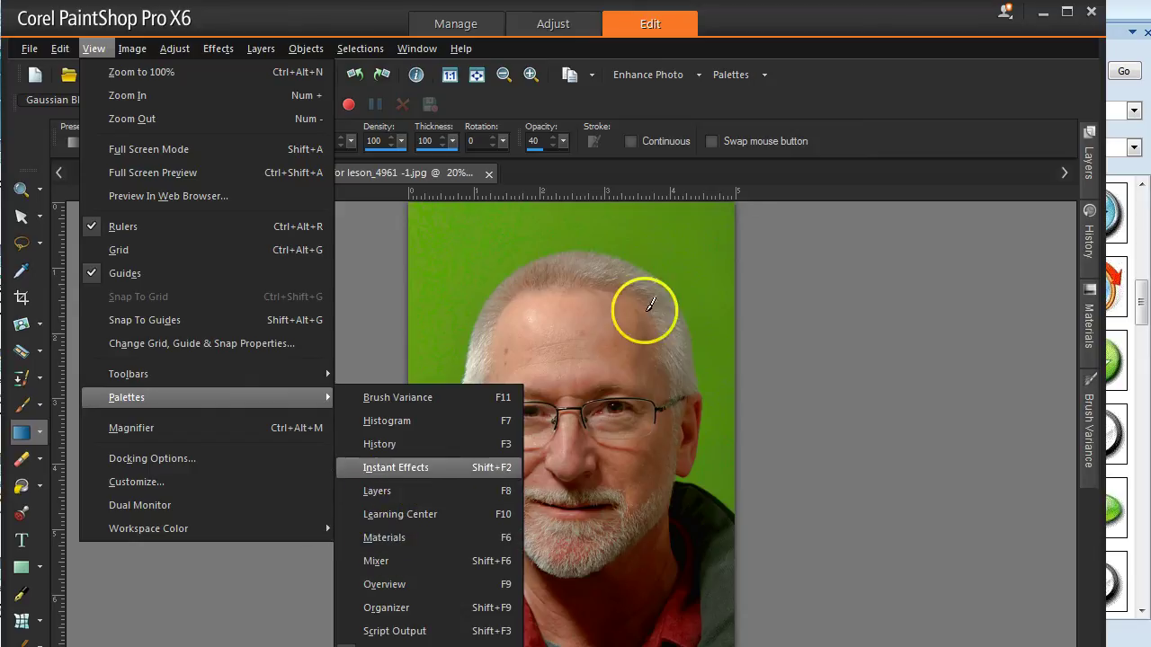
left_click(955, 128)
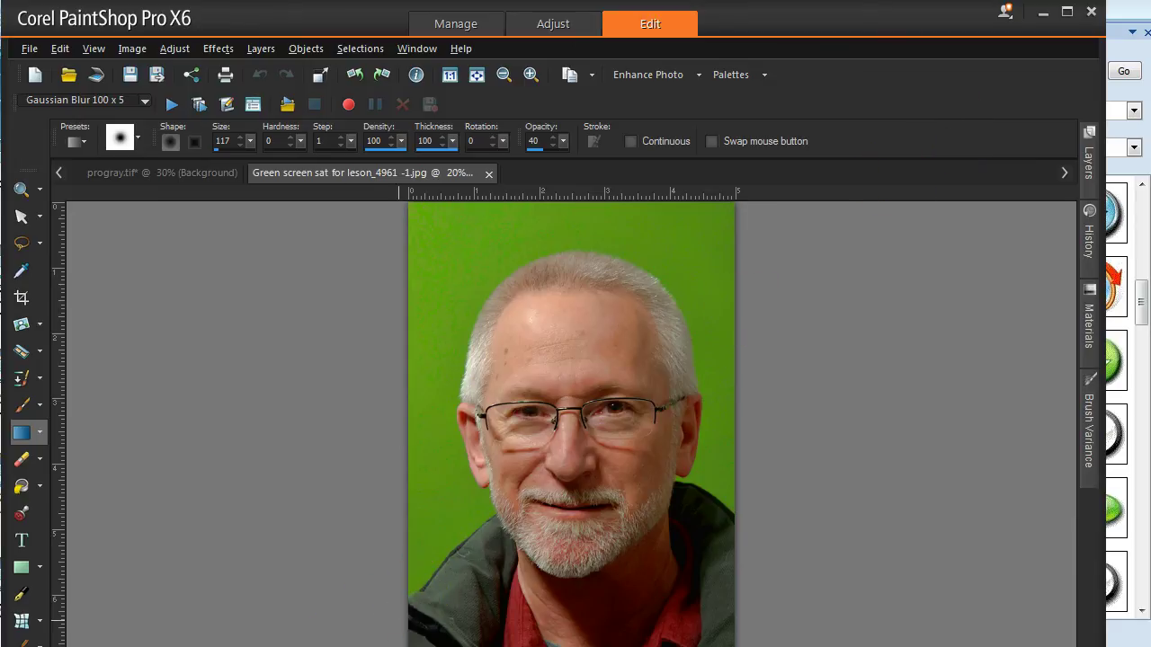
Advance to the 'Duplicate the portrait' slide, then return to the portrait in PaintShop Pro
key("alt+Tab")
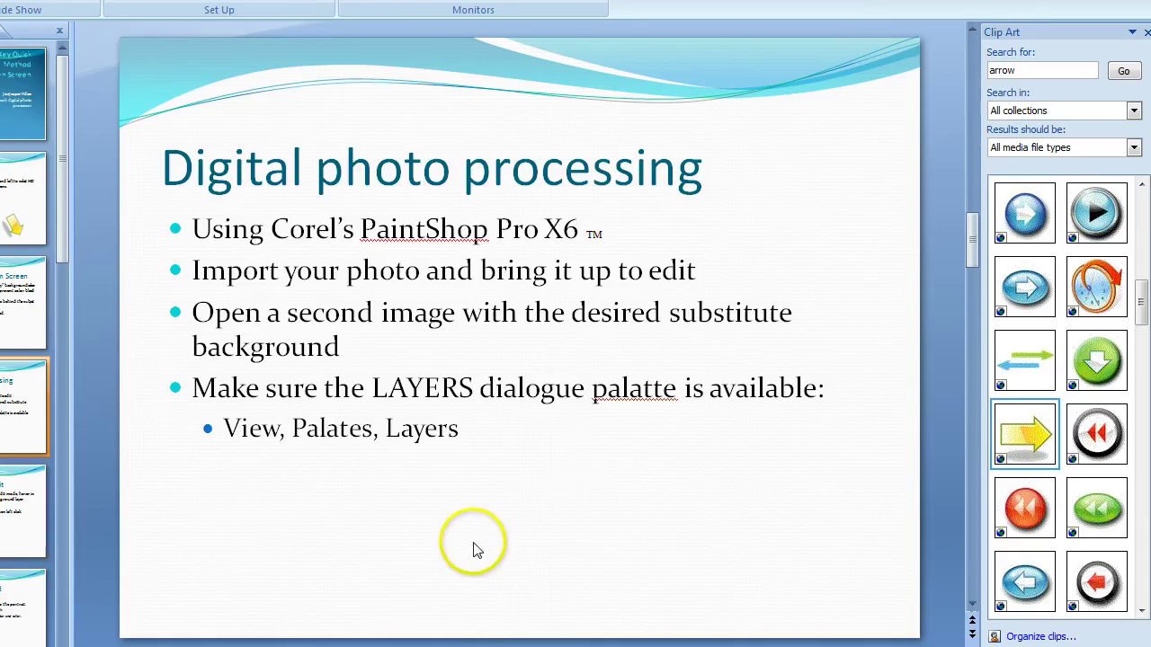
scroll(486, 545, "down", 1)
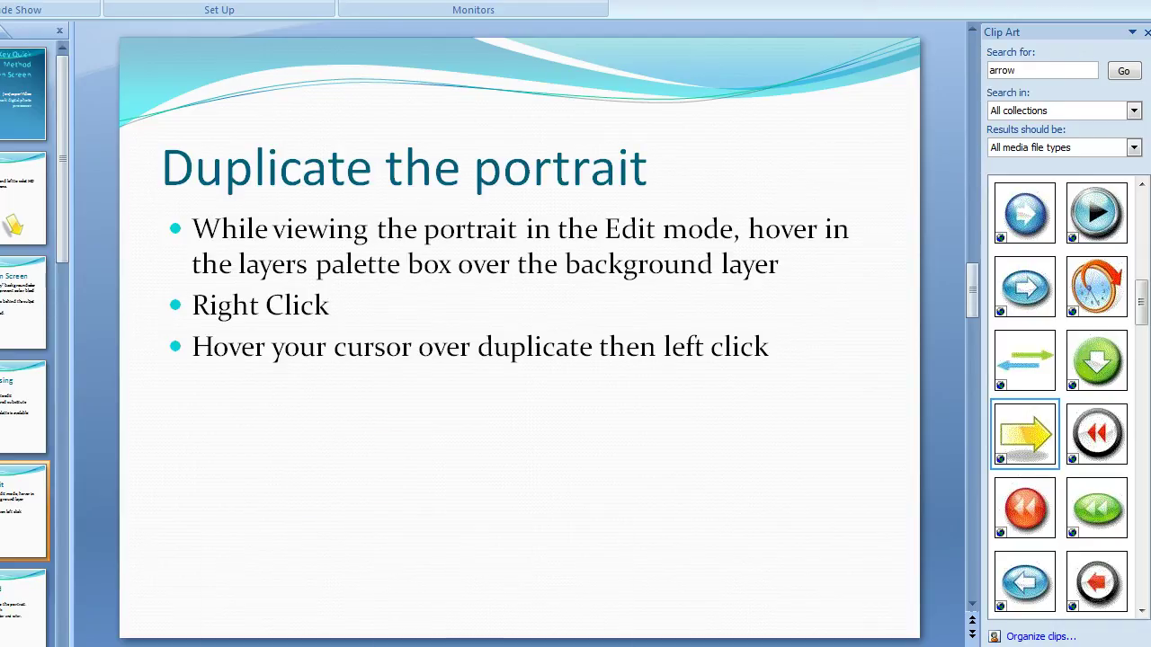
left_click(503, 625)
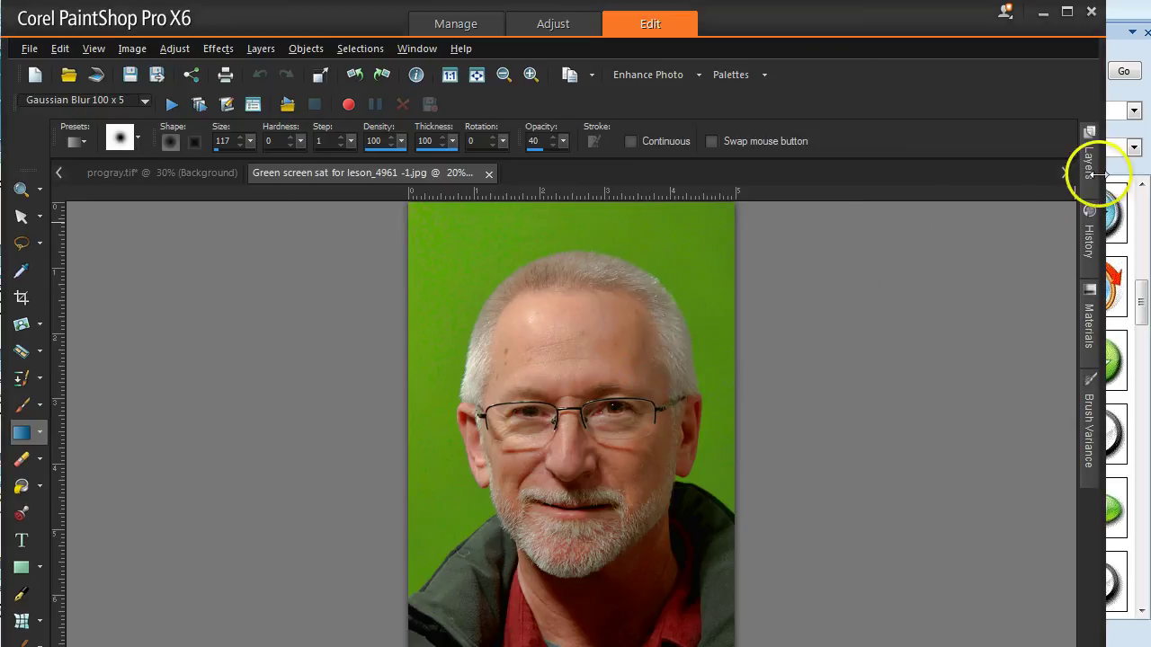
Duplicate the Background layer into 'Copy of Background', then bring up progray.tif
mouse_move(1092, 174)
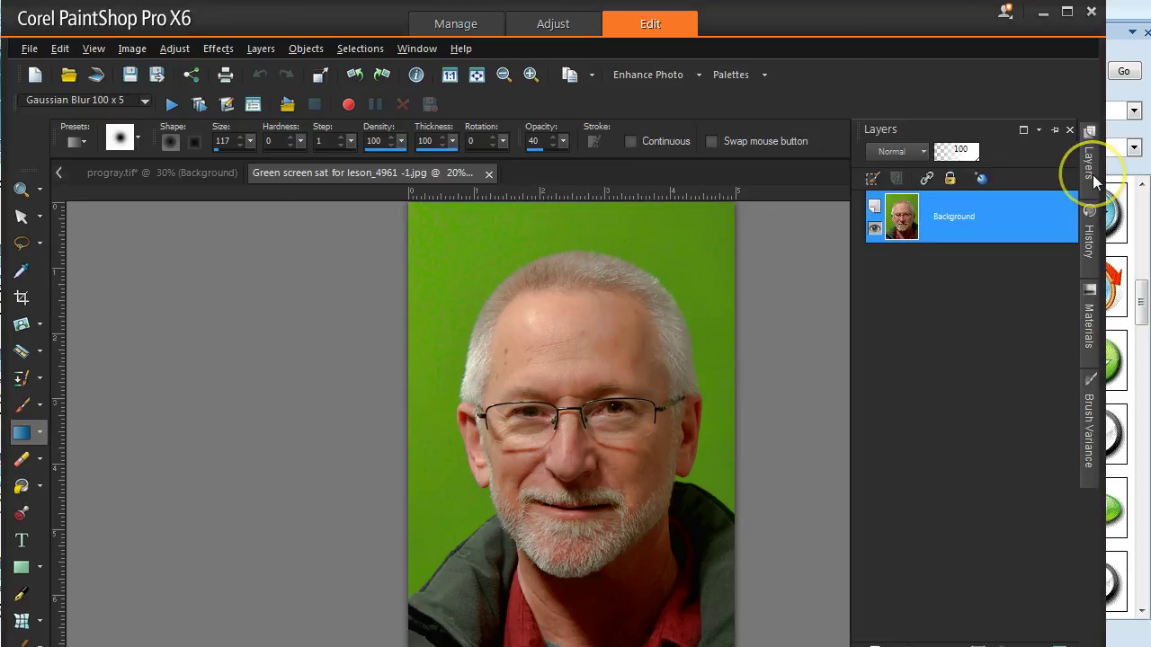
right_click(1012, 203)
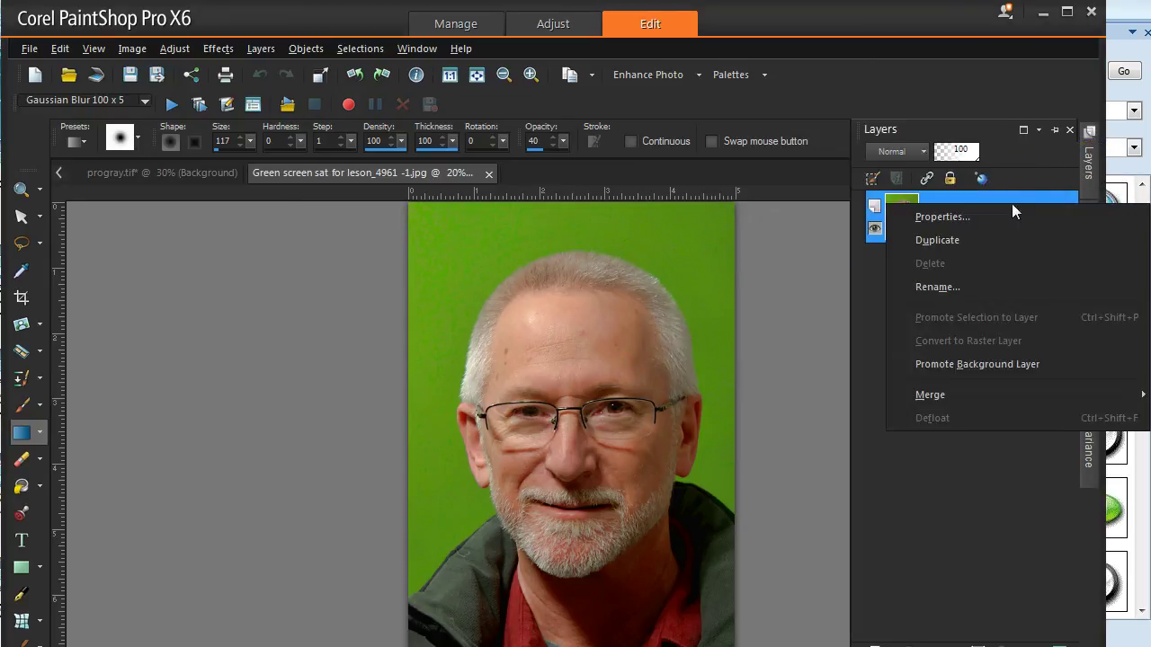
left_click(964, 239)
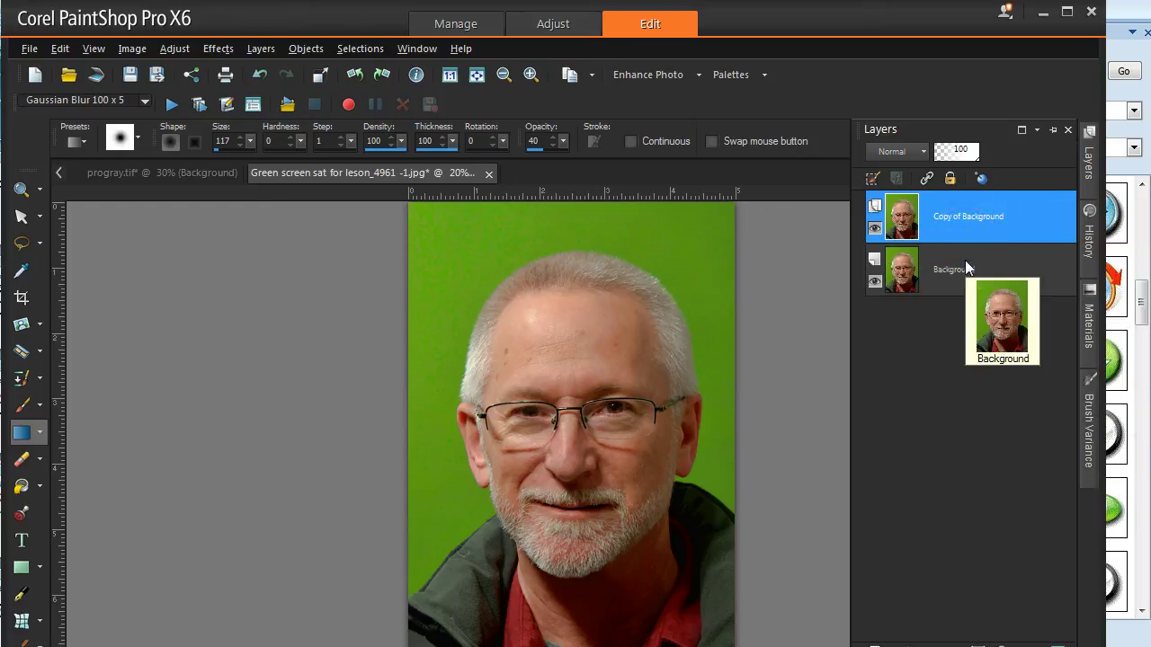
left_click_drag(967, 267, 109, 185)
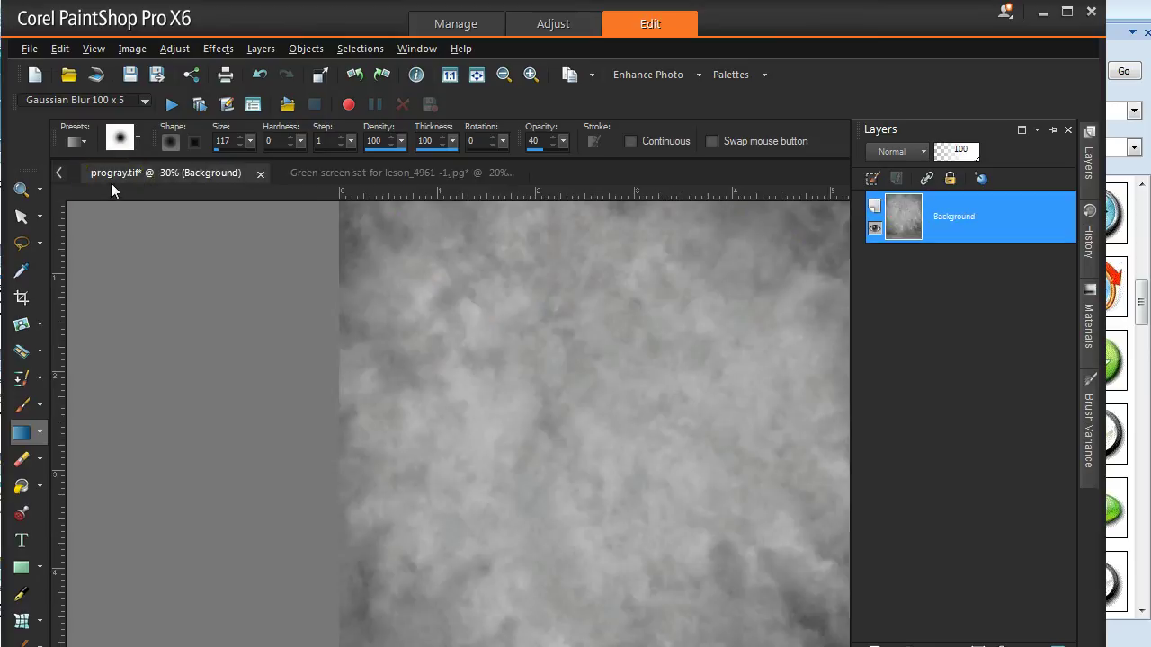
Make the gray progray.tif image active and scroll past the 'Copy the background' slide
left_click(175, 324)
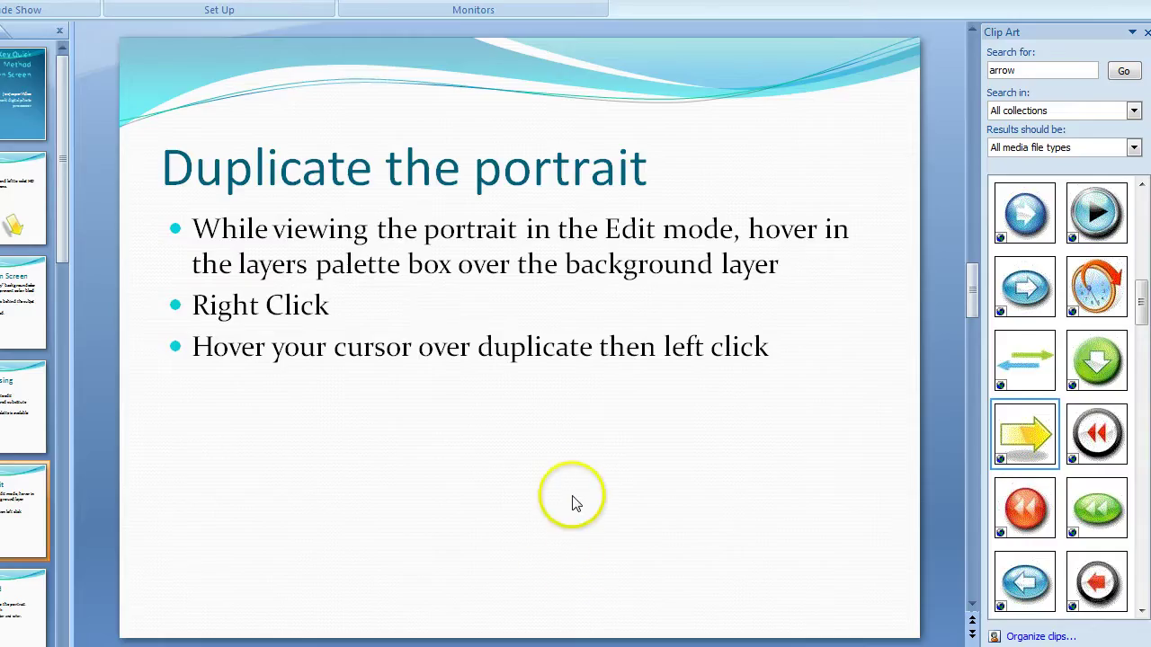
scroll(573, 488, "down", 1)
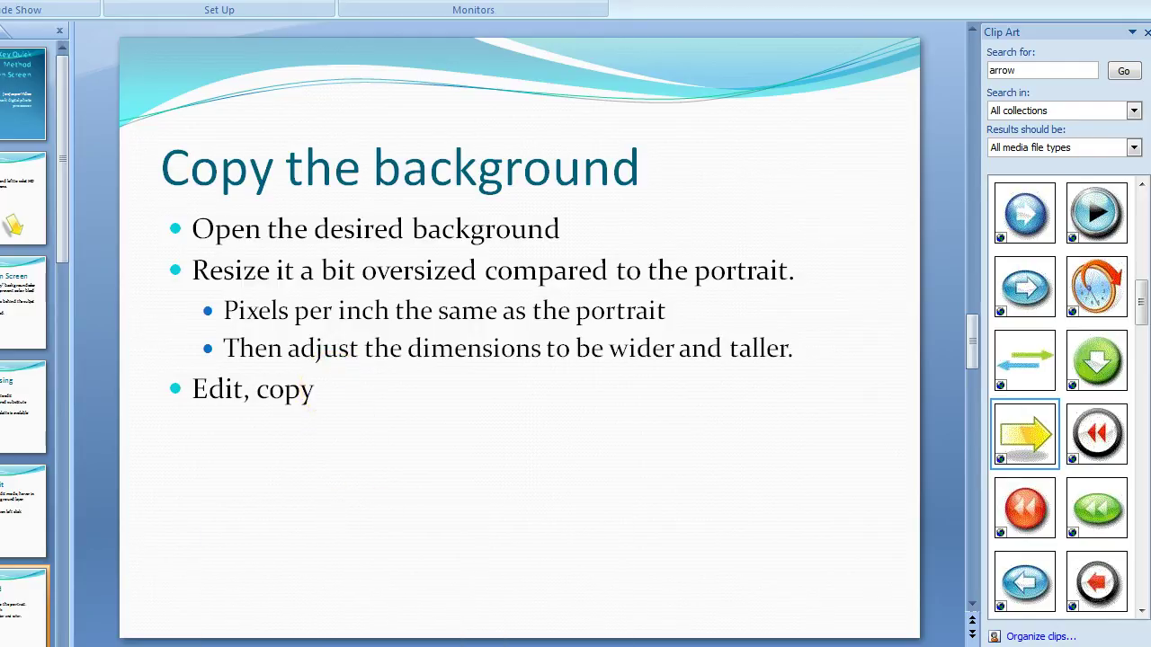
Resize progray.tif to 131% (7.267 × 9.157 in) with proportions locked, then copy it
mouse_move(415, 646)
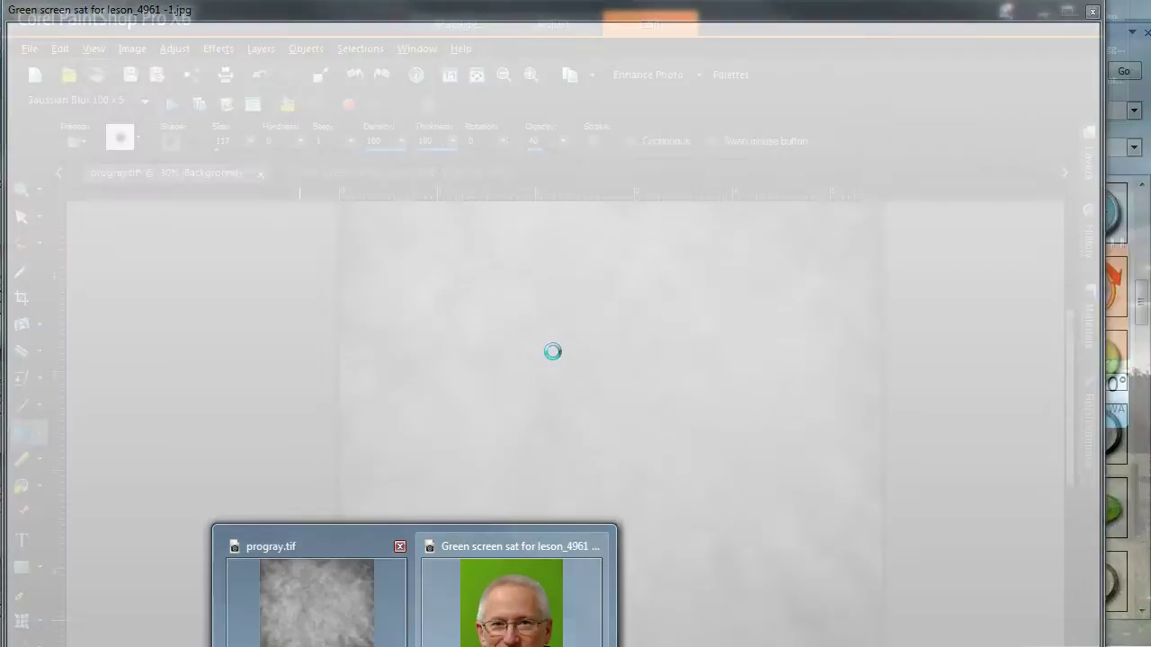
left_click(316, 594)
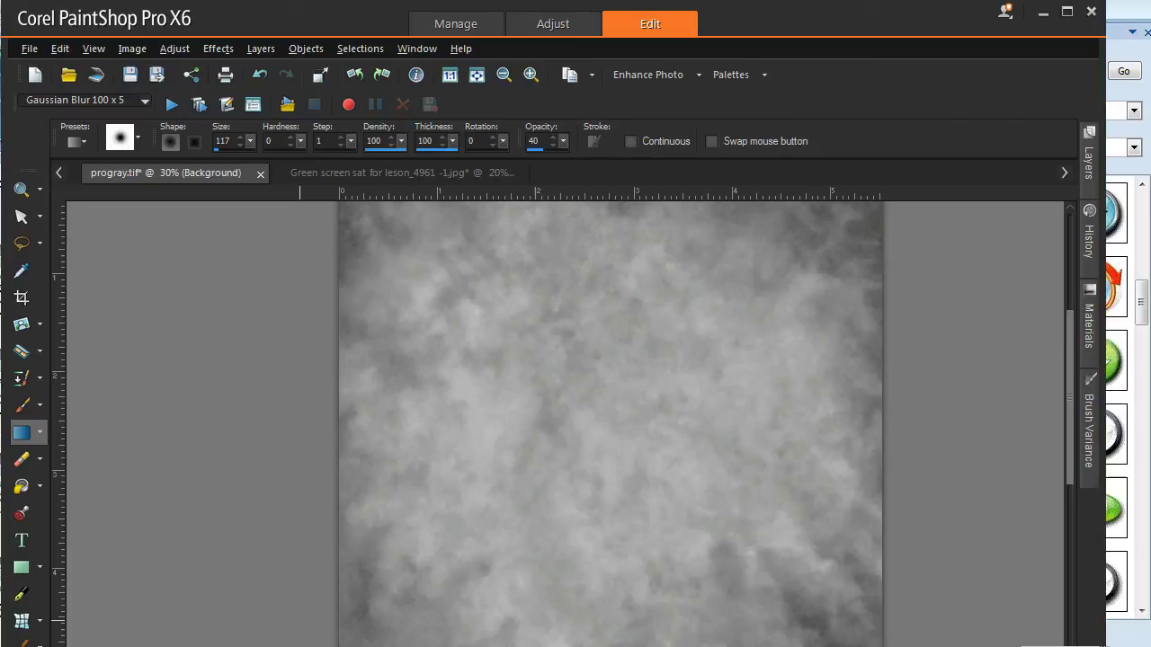
left_click(126, 52)
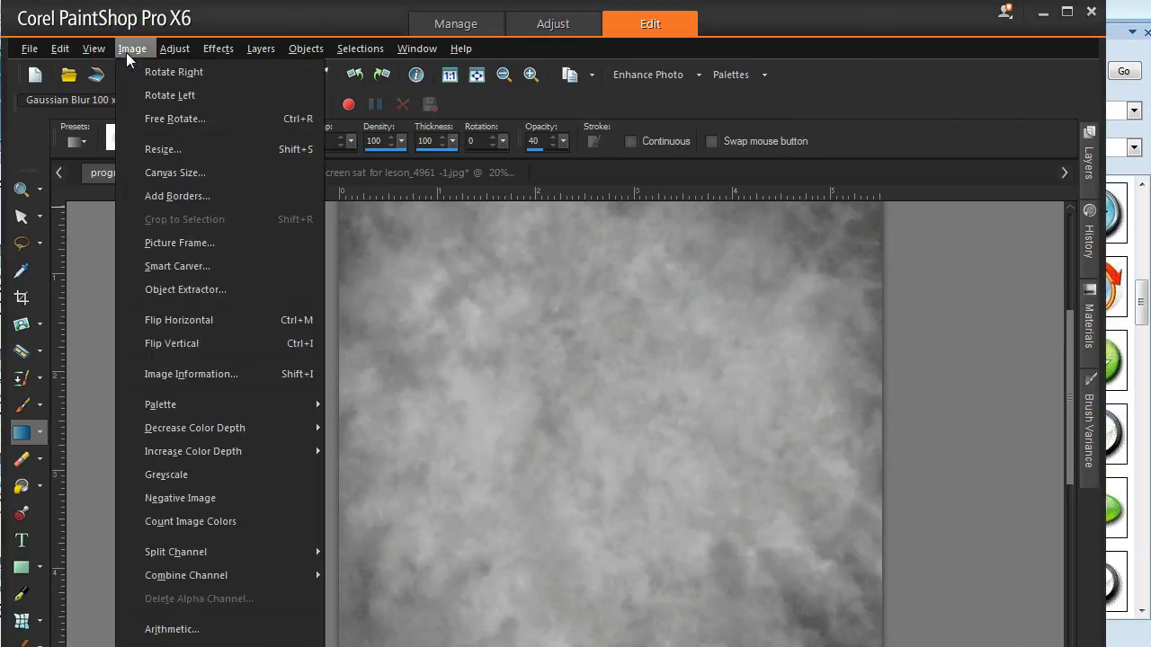
left_click(158, 153)
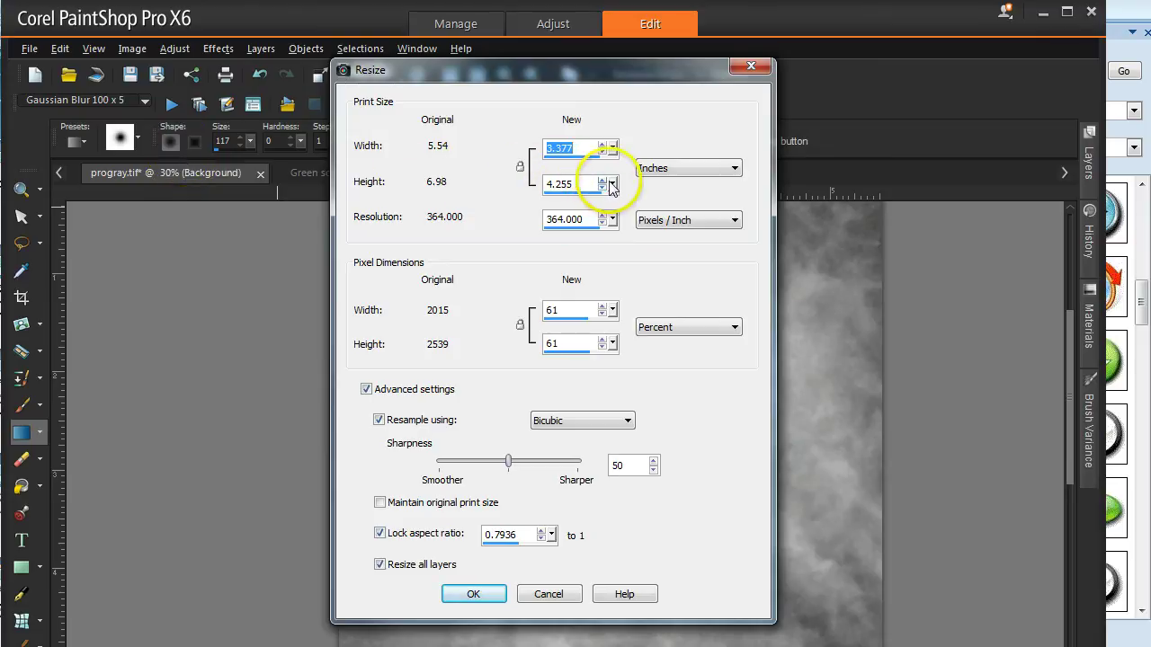
left_click_drag(611, 185, 624, 187)
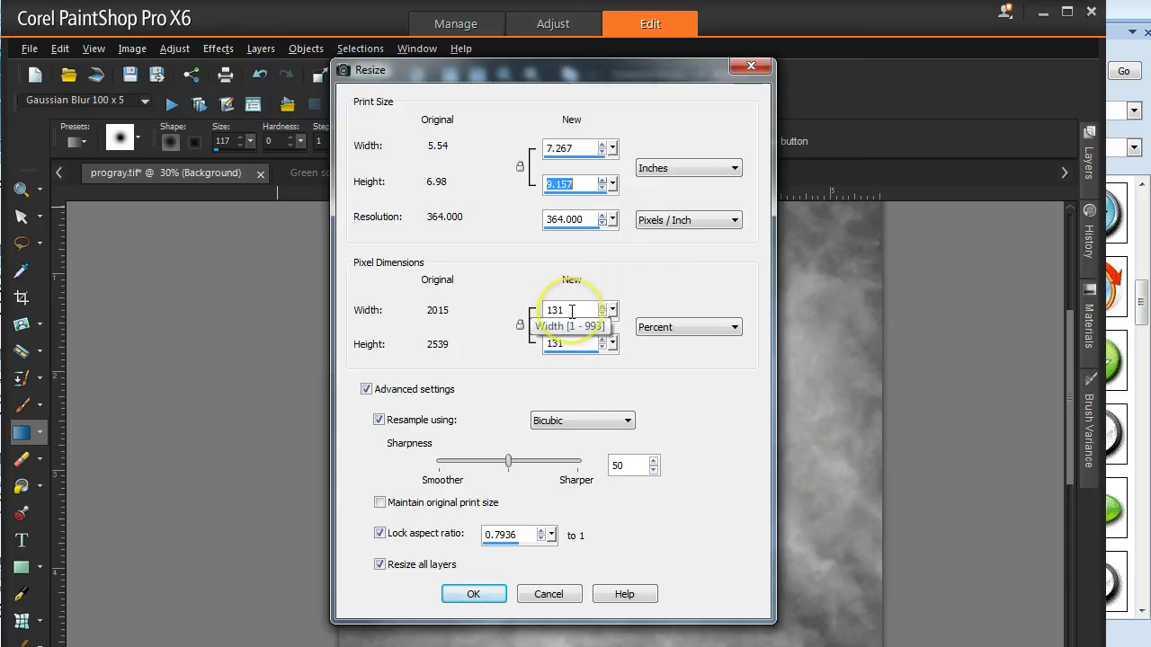
left_click(470, 595)
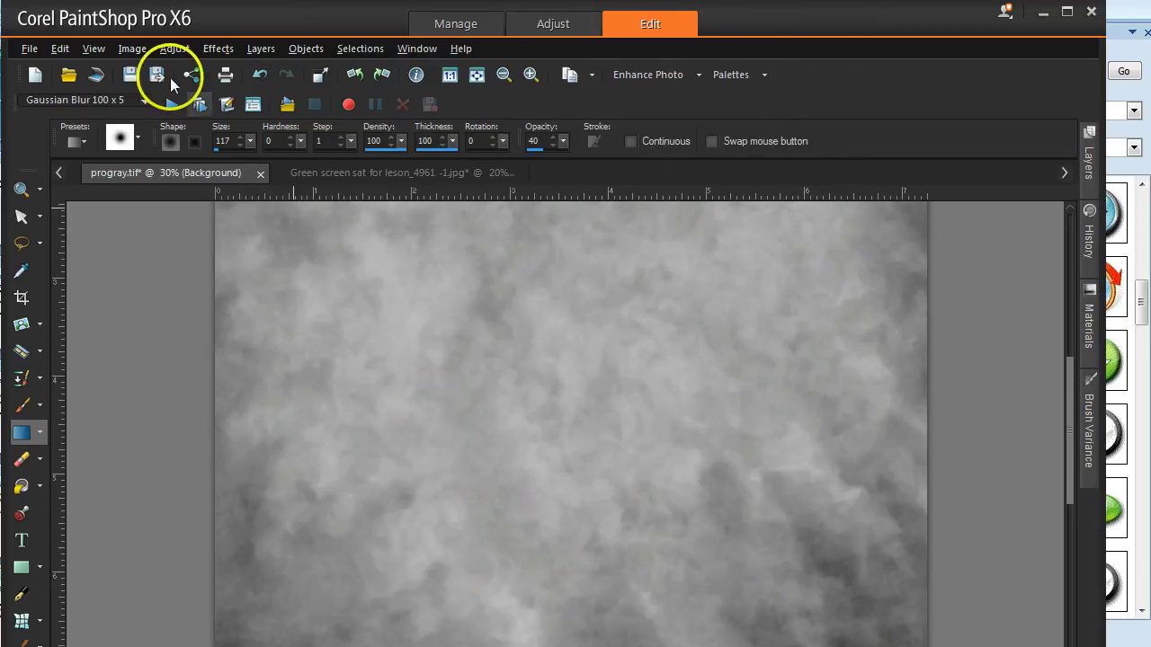
left_click(60, 50)
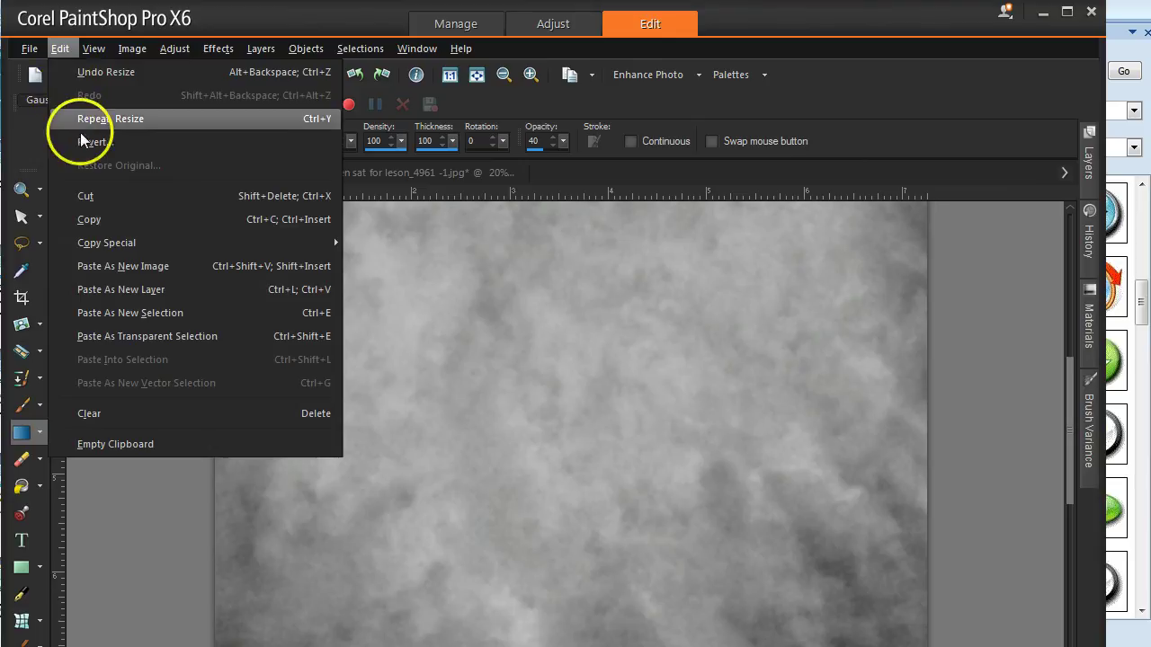
left_click(103, 219)
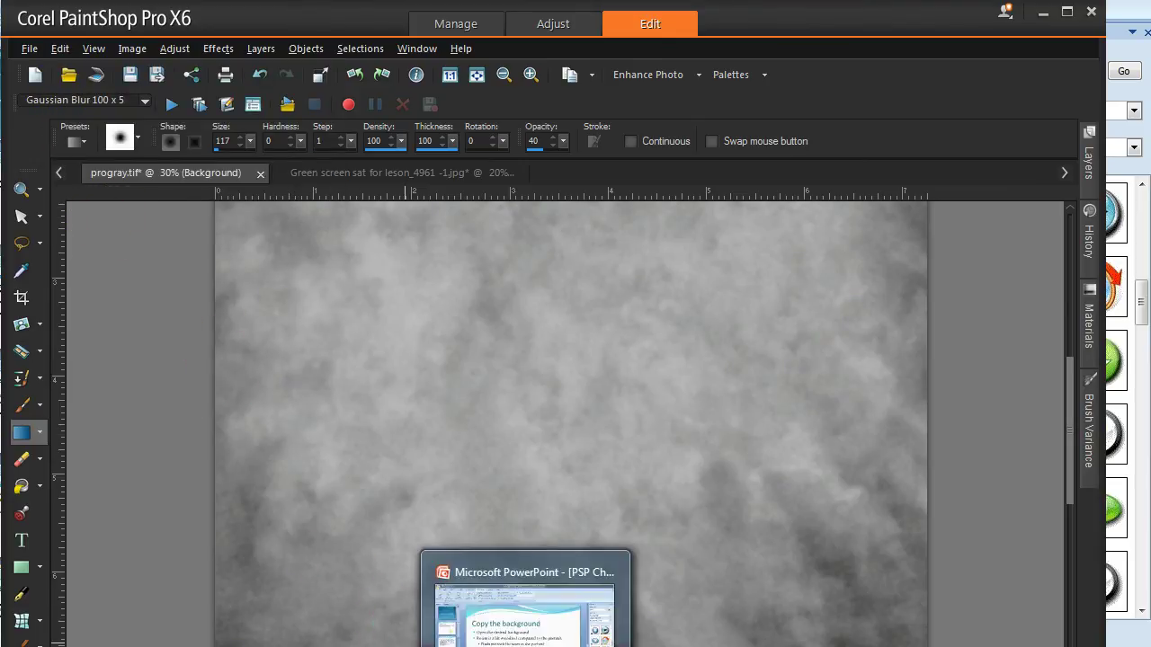
Scroll to the 'Paste into portrait' slide, then switch back to the green-screen portrait
left_click(520, 621)
scroll(428, 511, "down", 1)
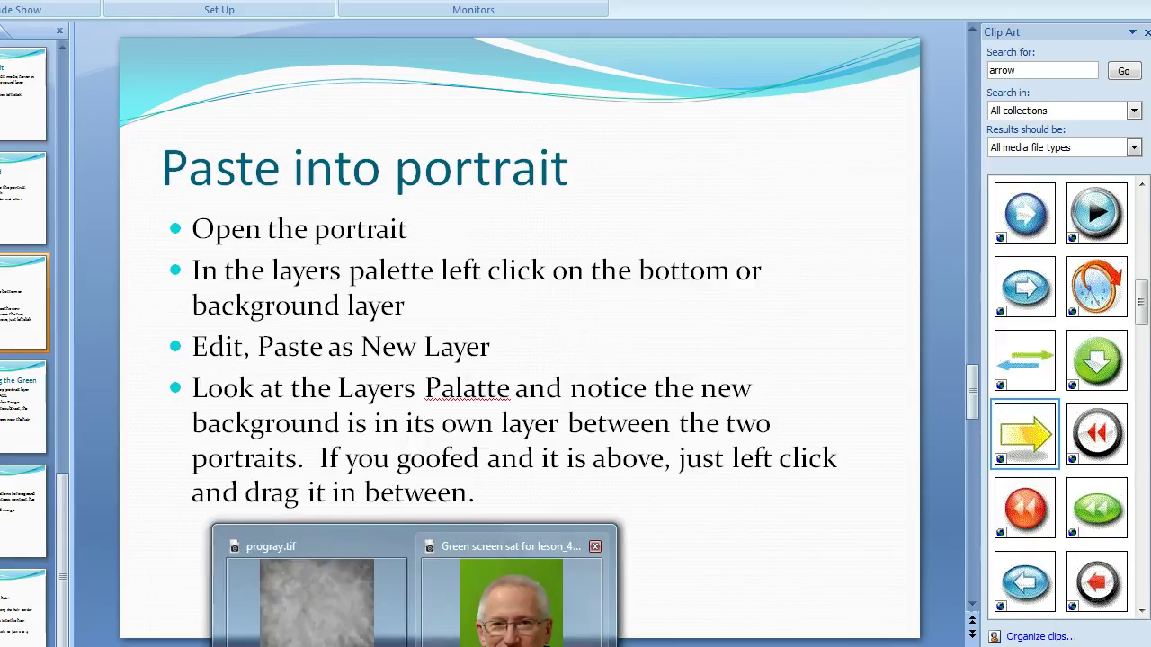
left_click(513, 598)
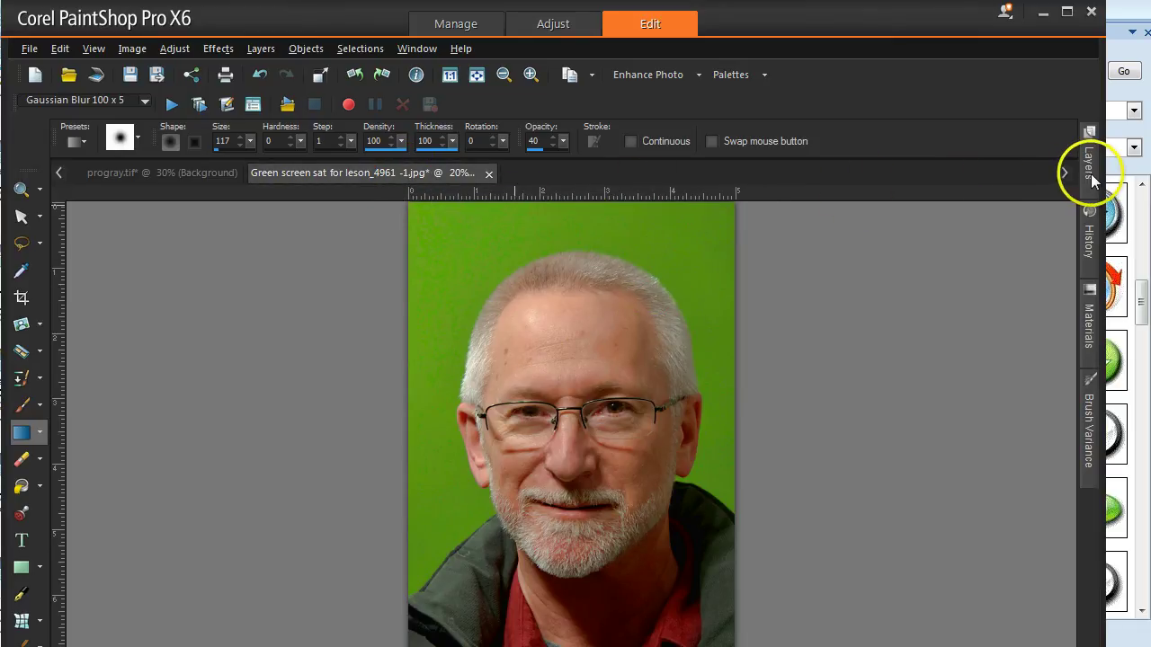
Select the Background layer and paste the gray texture as a new layer
mouse_move(1091, 180)
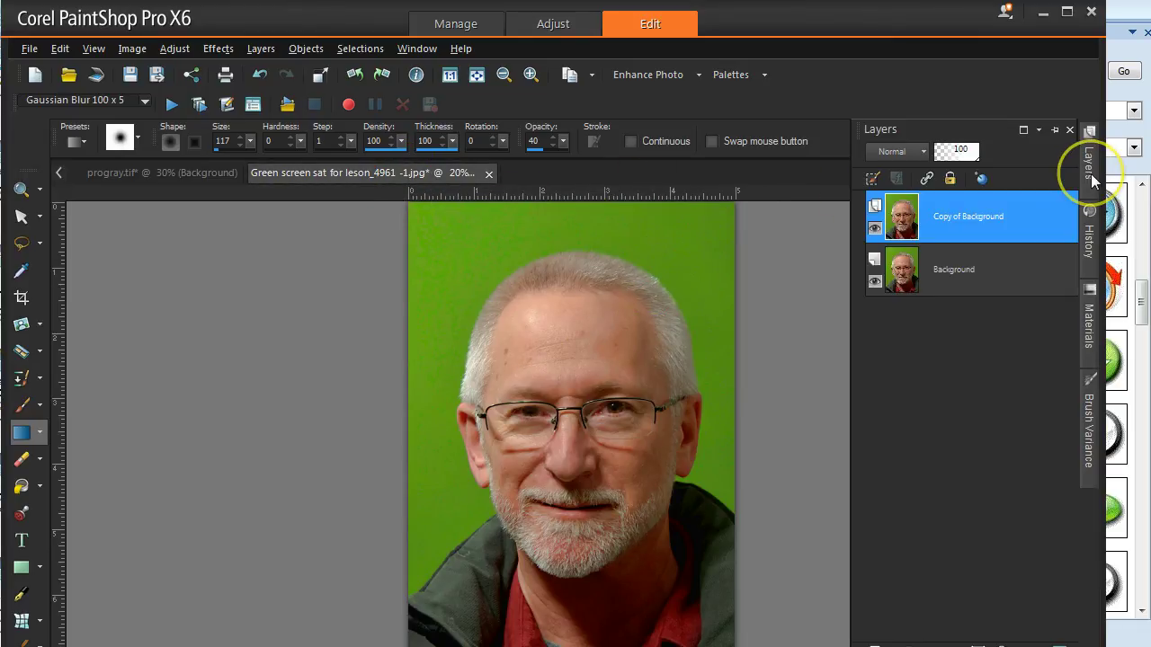
left_click(1026, 261)
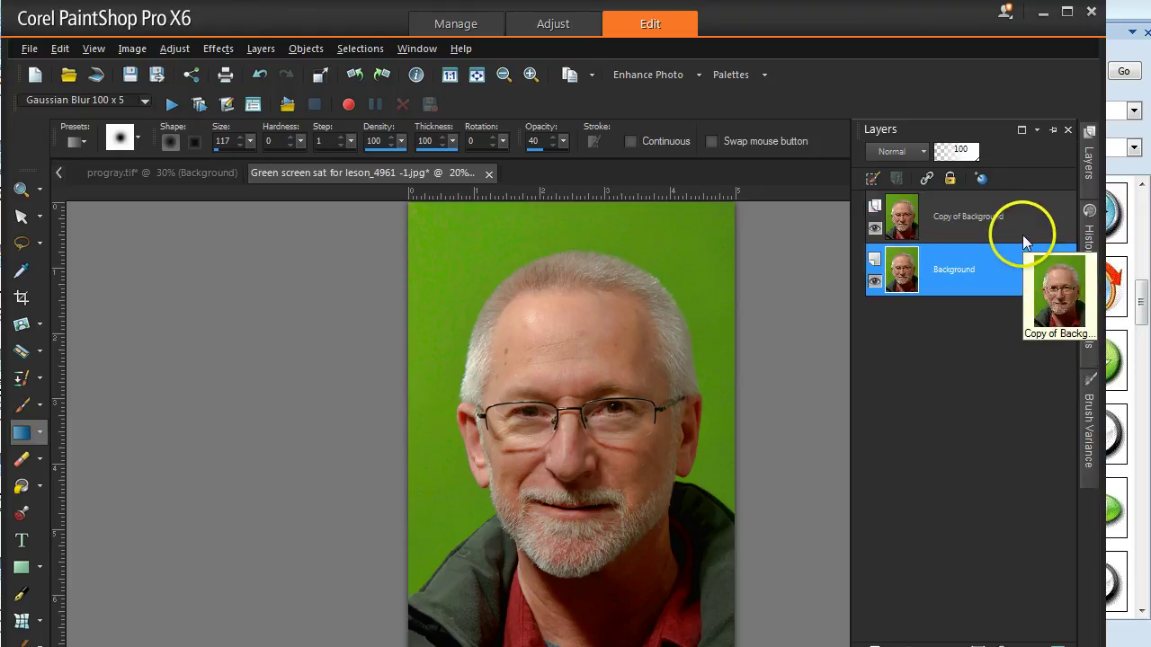
left_click(61, 49)
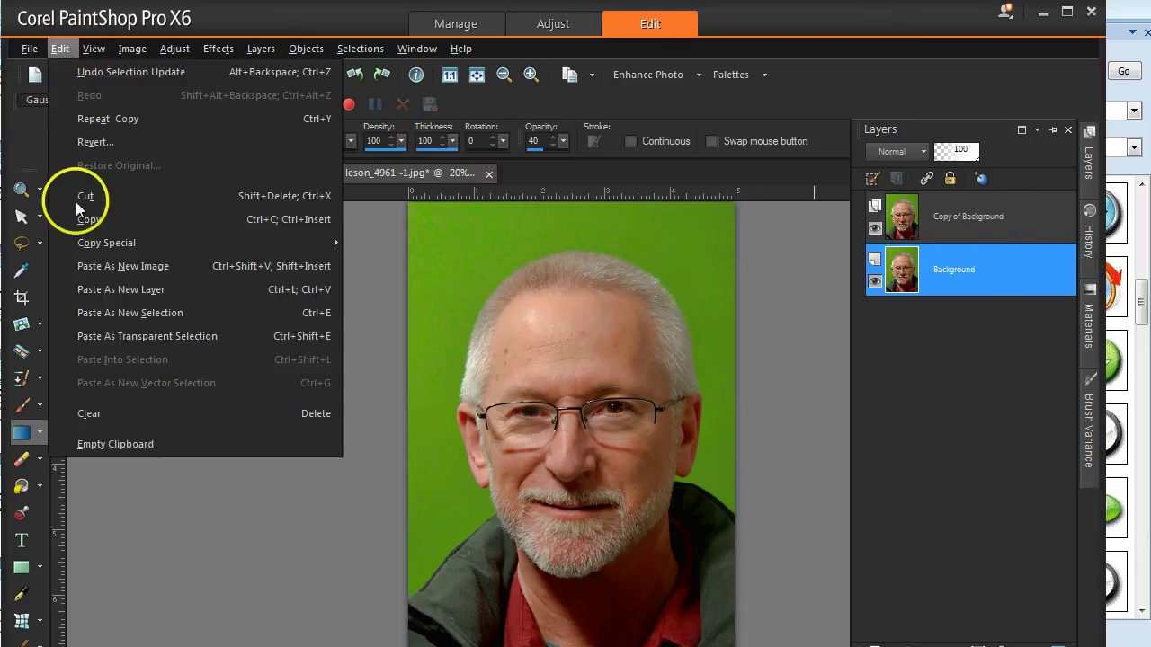
left_click(105, 289)
key("F8")
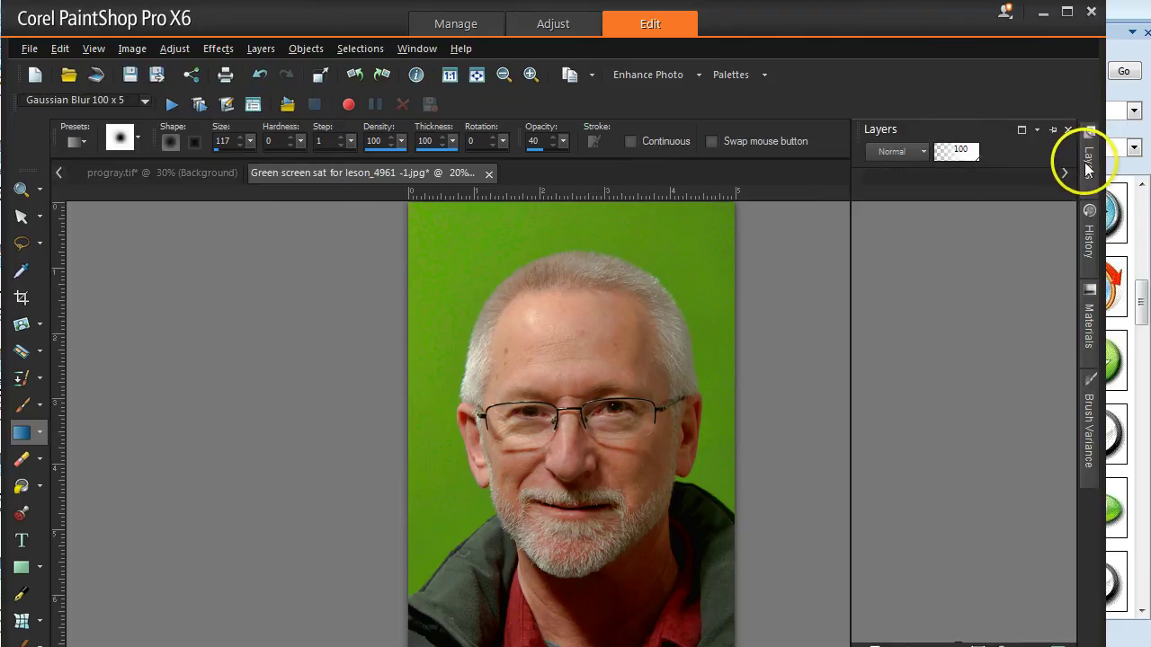
Drag Raster 1 between Copy of Background and Background in the Layers palette
mouse_move(1087, 169)
mouse_move(996, 266)
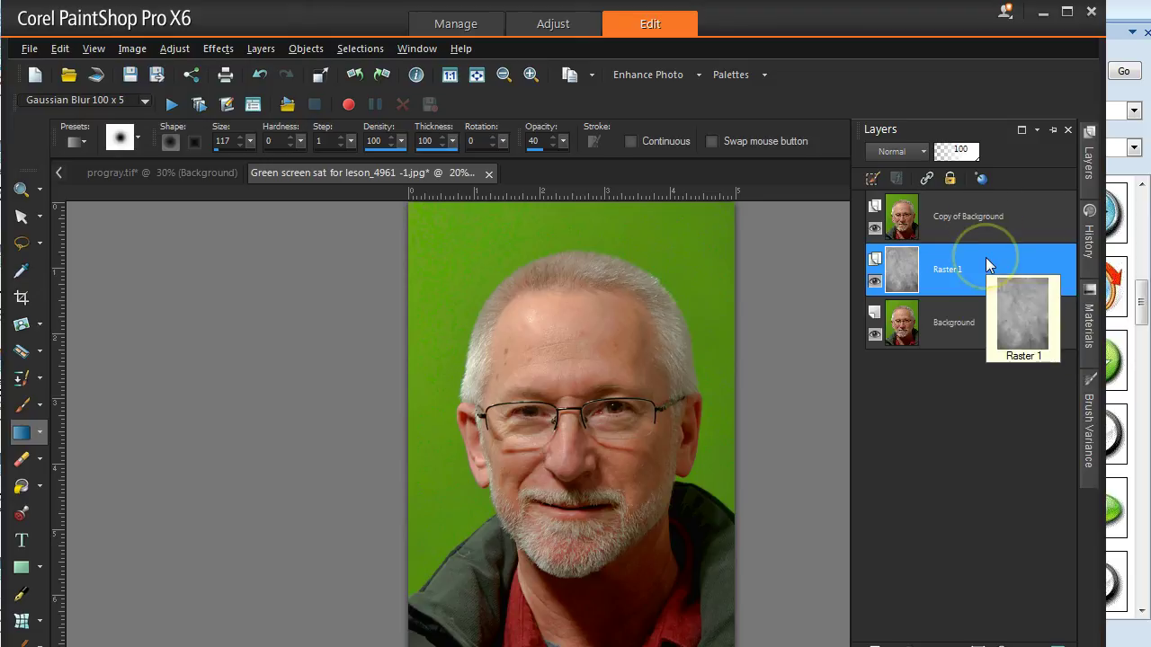
left_click_drag(986, 257, 979, 200)
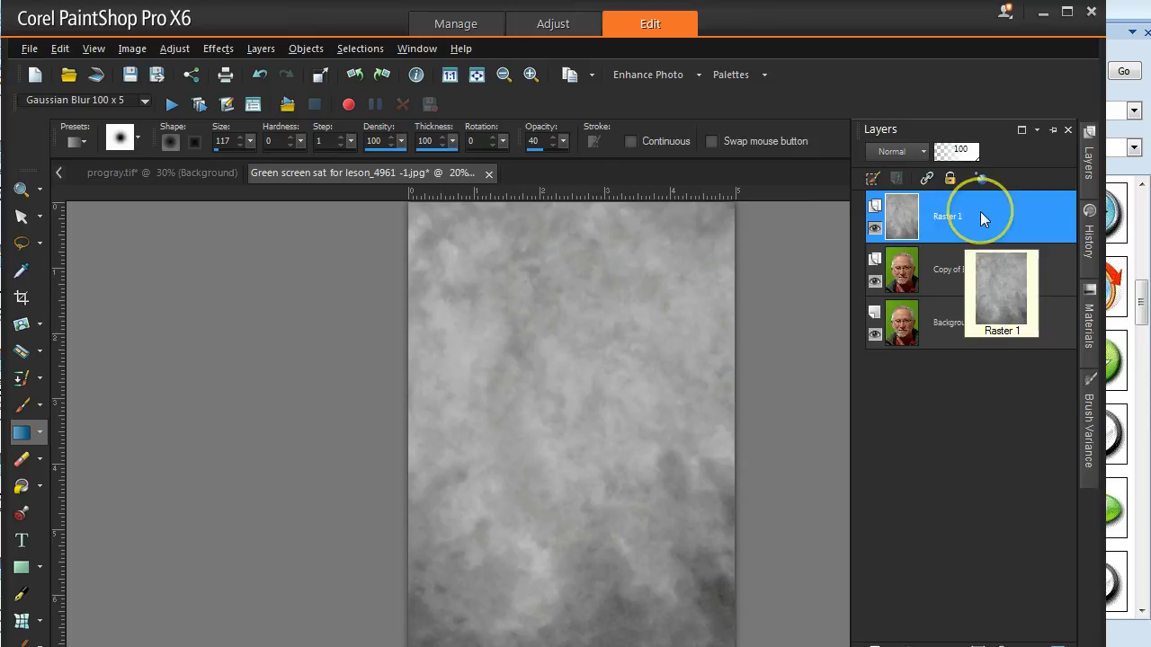
left_click_drag(980, 217, 977, 277)
left_click(874, 282)
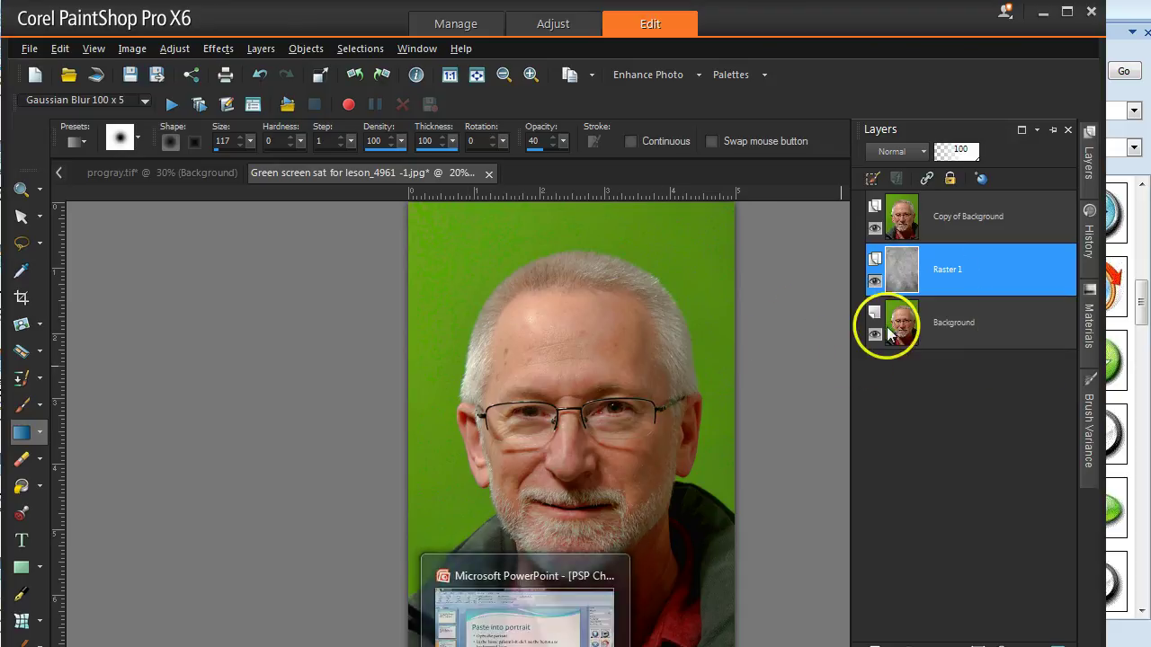
mouse_move(910, 209)
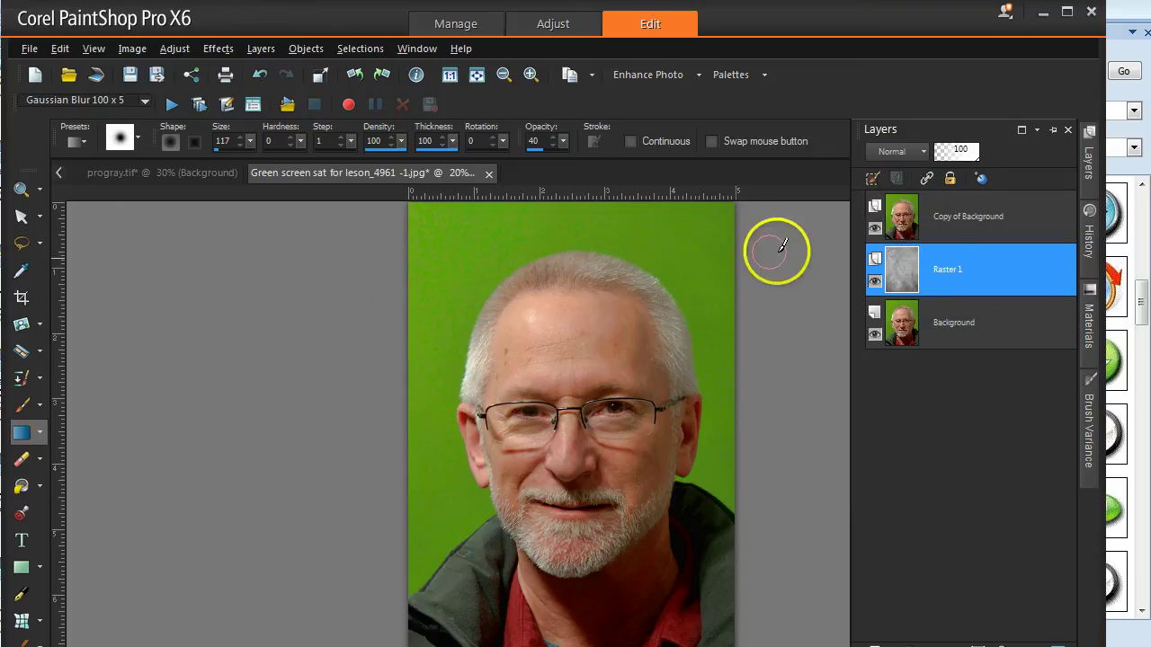
mouse_move(933, 286)
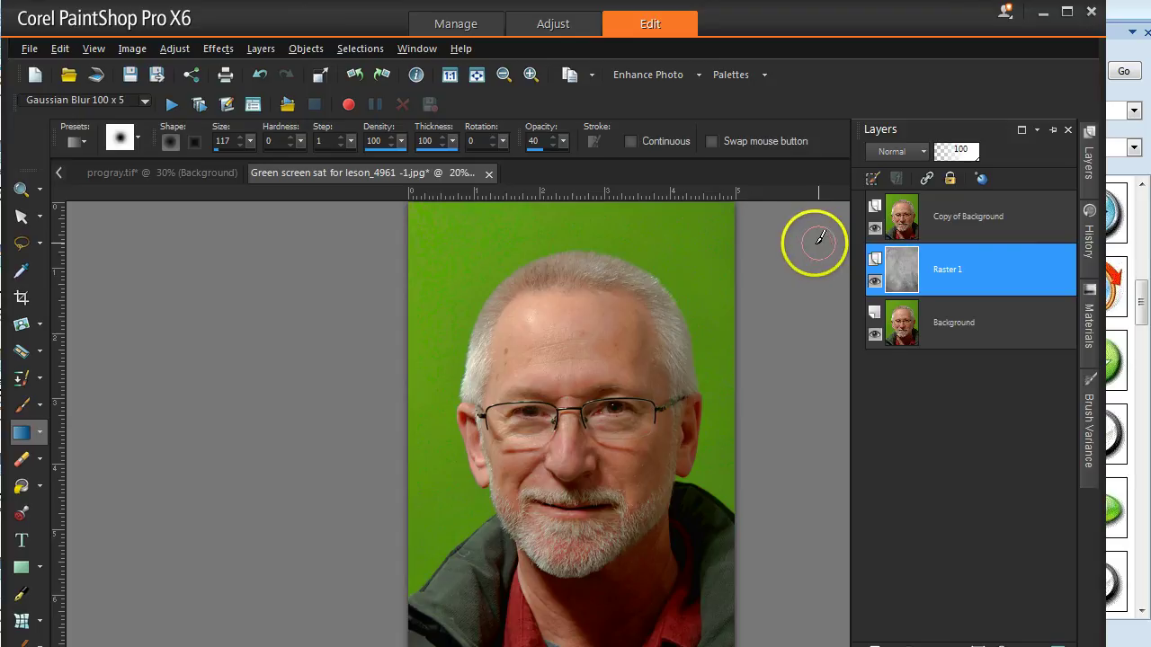
mouse_move(413, 646)
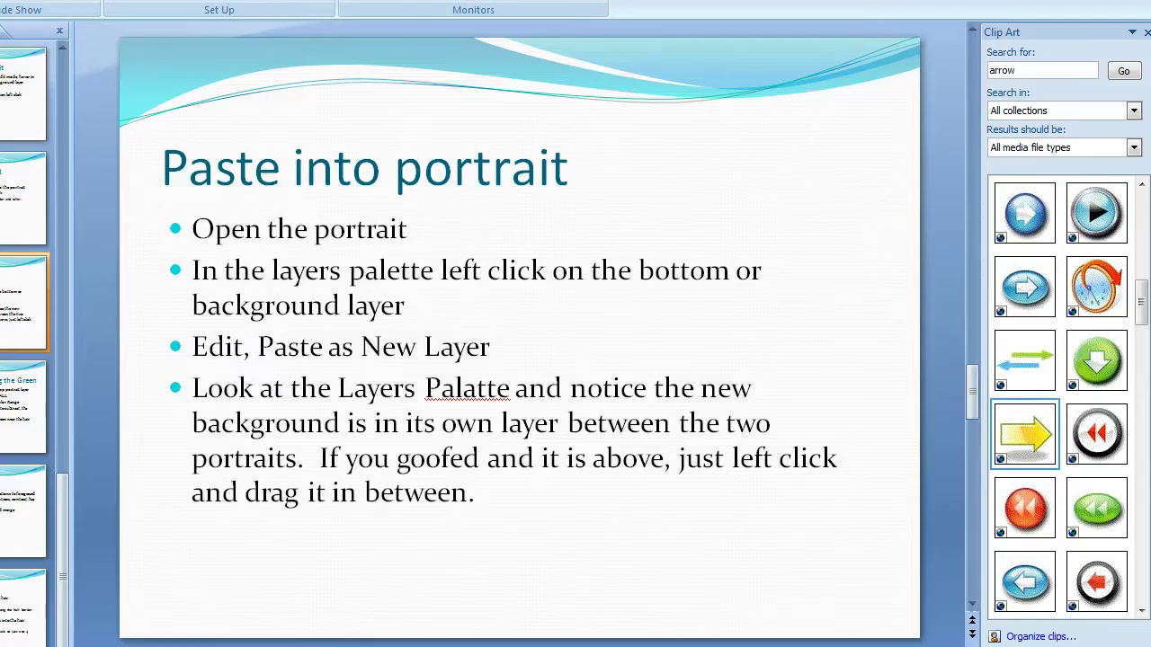
Scroll the slideshow forward to the 'Selecting and erasing the Green' slide
scroll(419, 360, "down", 3)
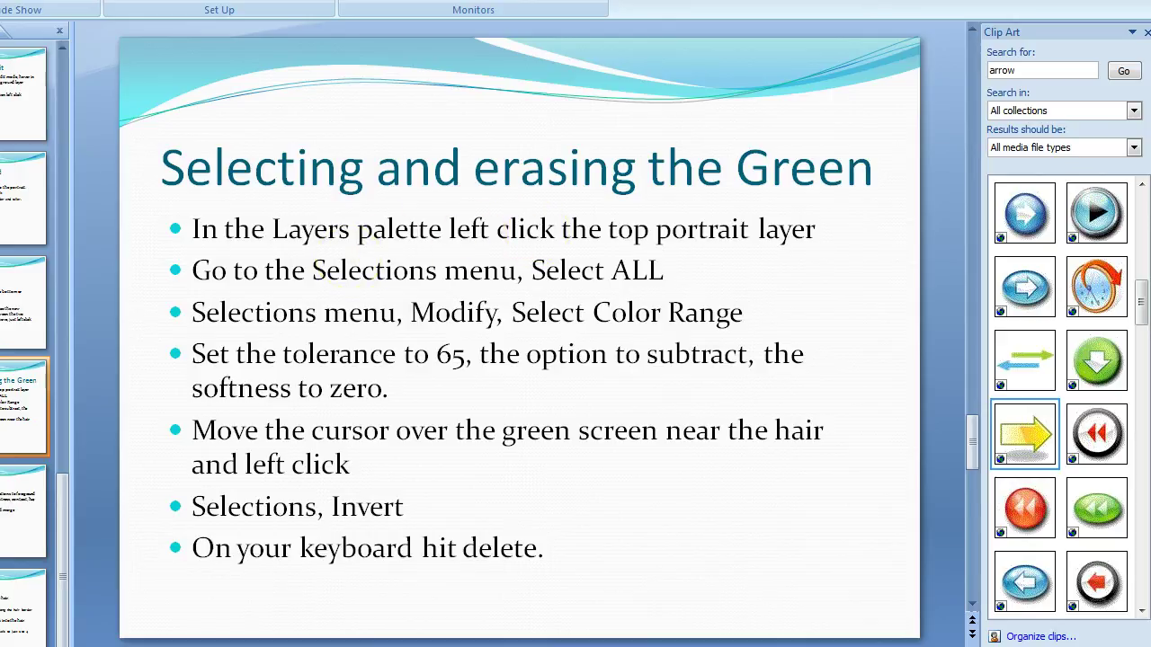
Back in the portrait, make Copy of Background the active layer and select all
mouse_move(427, 645)
left_click(513, 611)
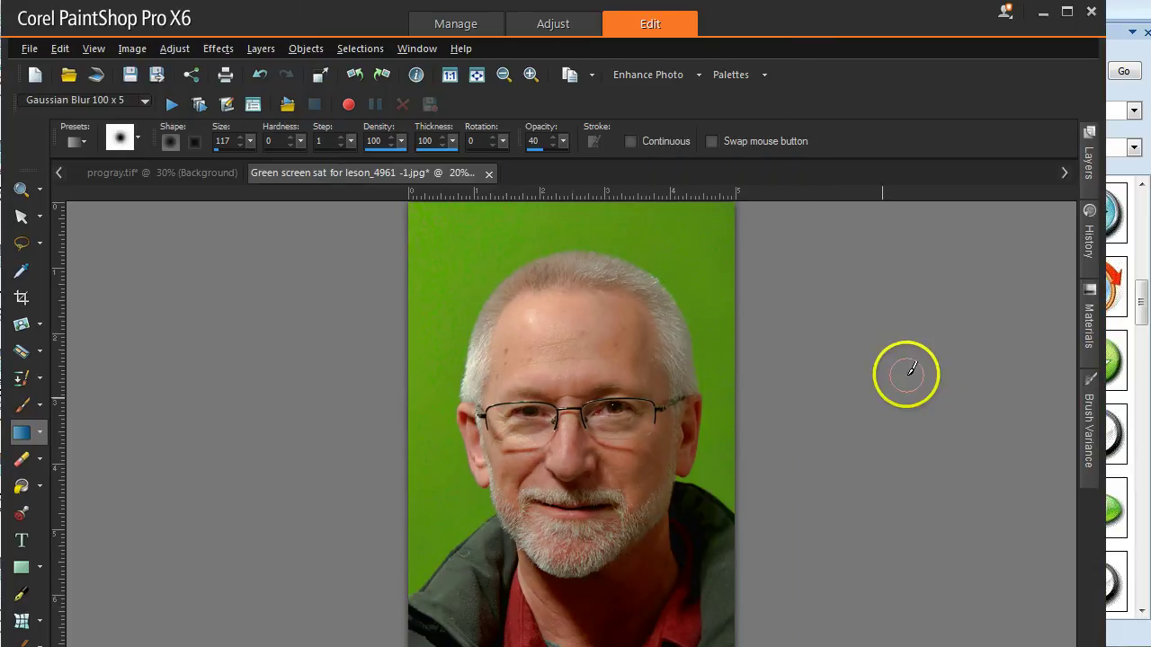
left_click(1088, 164)
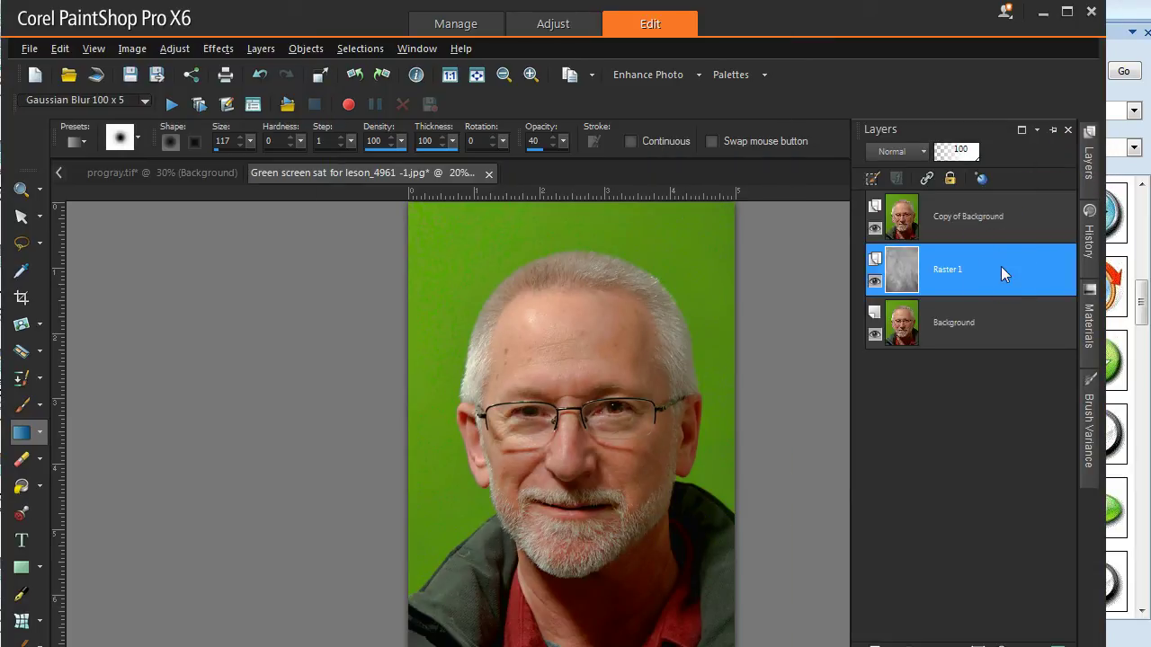
left_click(1018, 227)
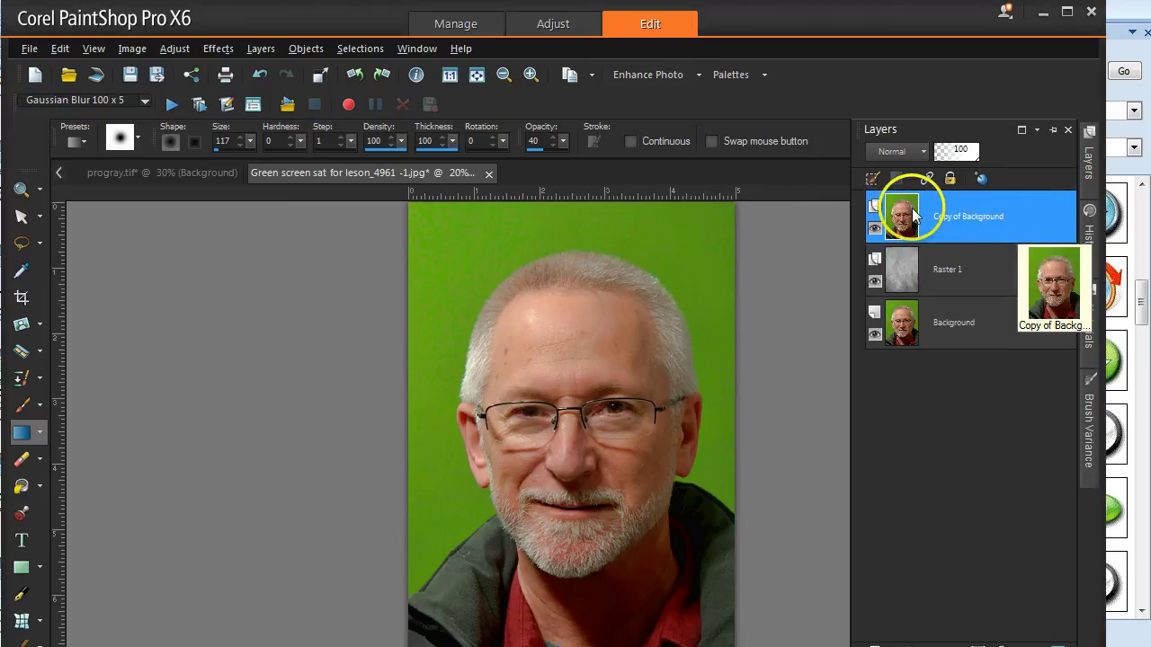
left_click(350, 51)
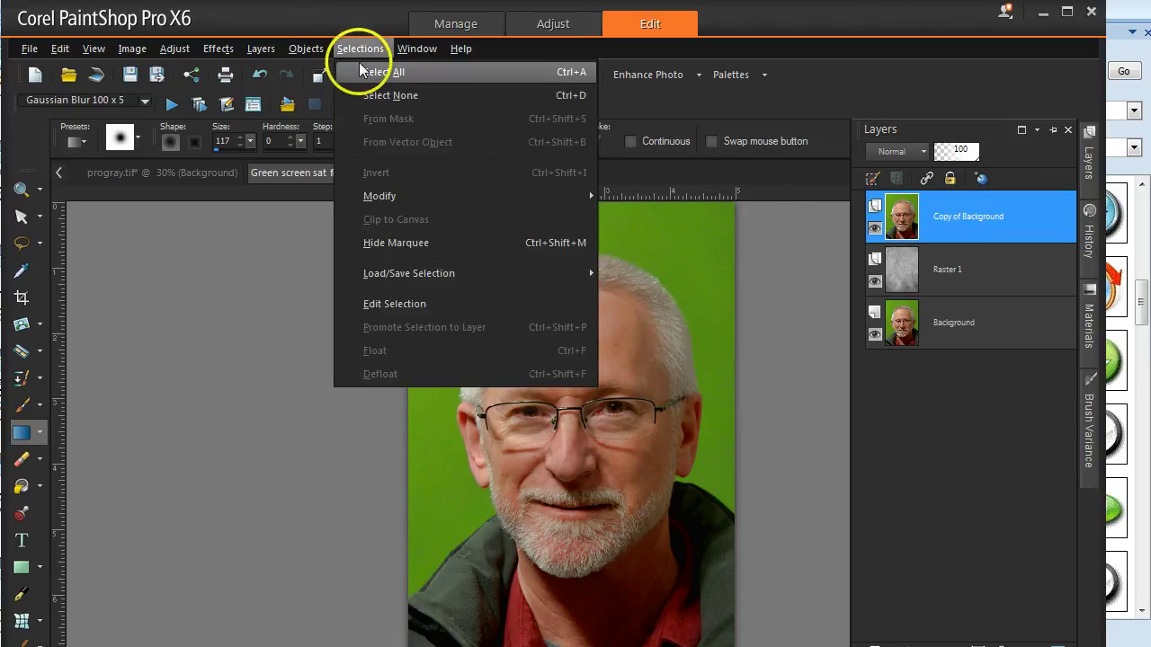
left_click(371, 72)
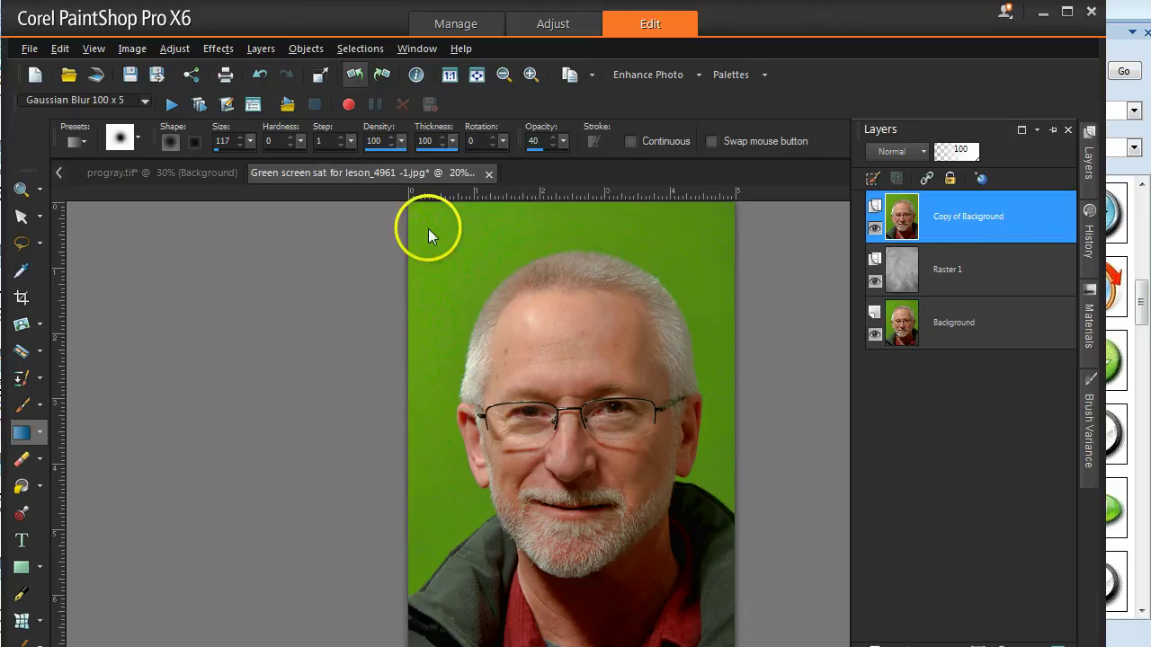
Subtract the sampled green with Select Color Range at tolerance 65, softness 0
left_click(365, 52)
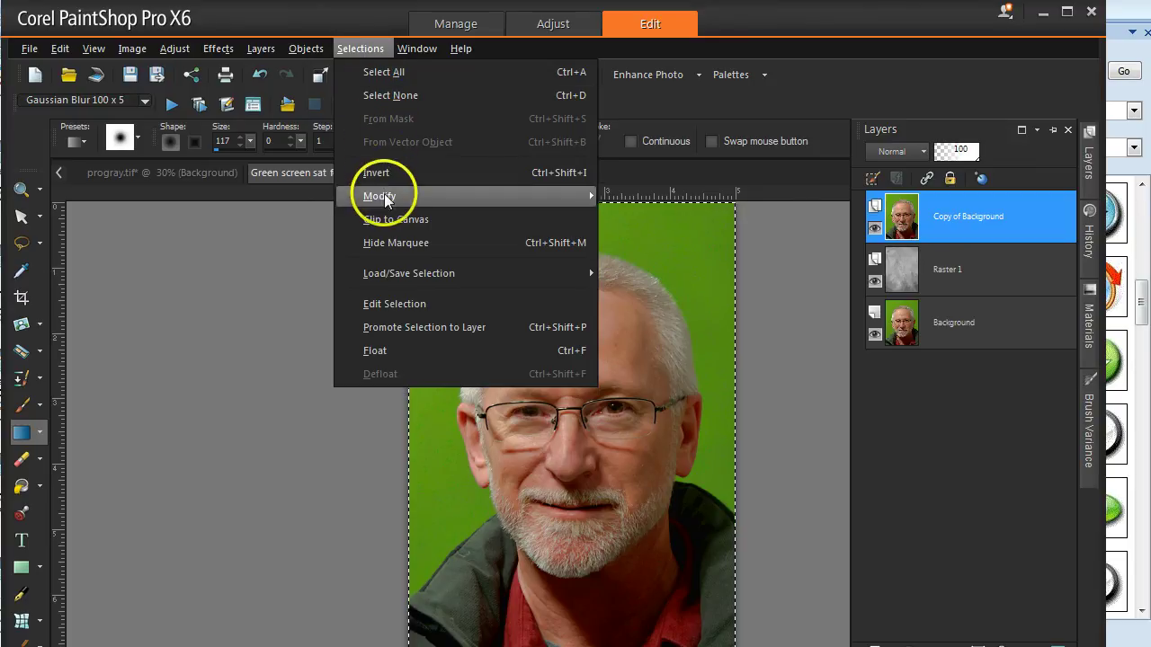
mouse_move(384, 198)
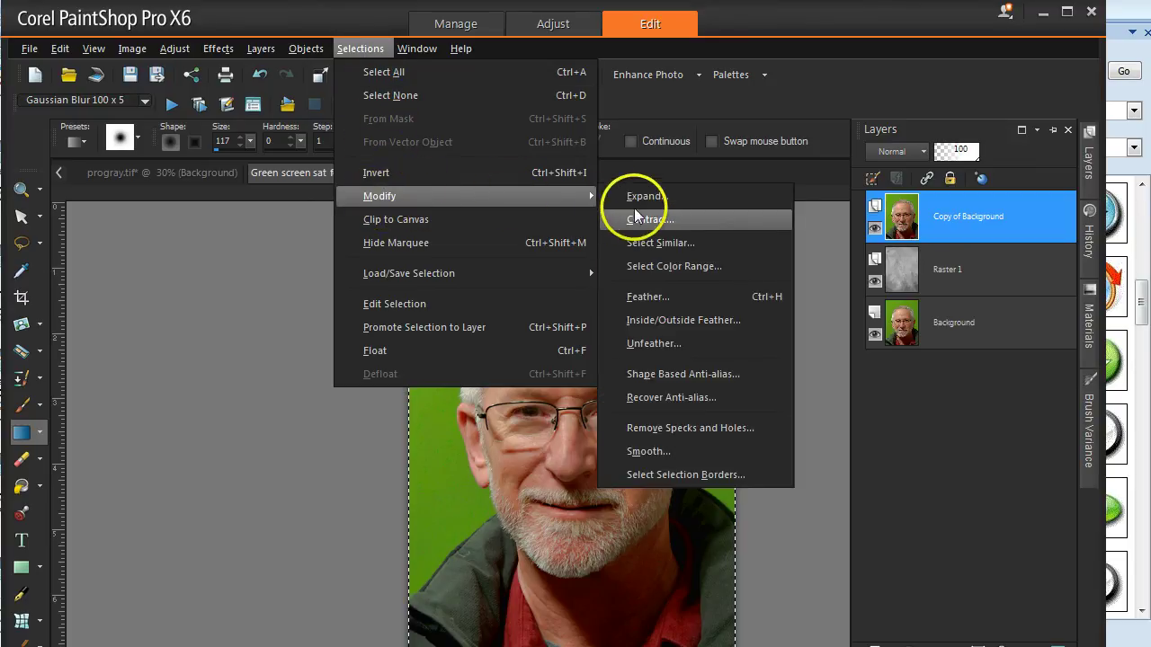
left_click(664, 267)
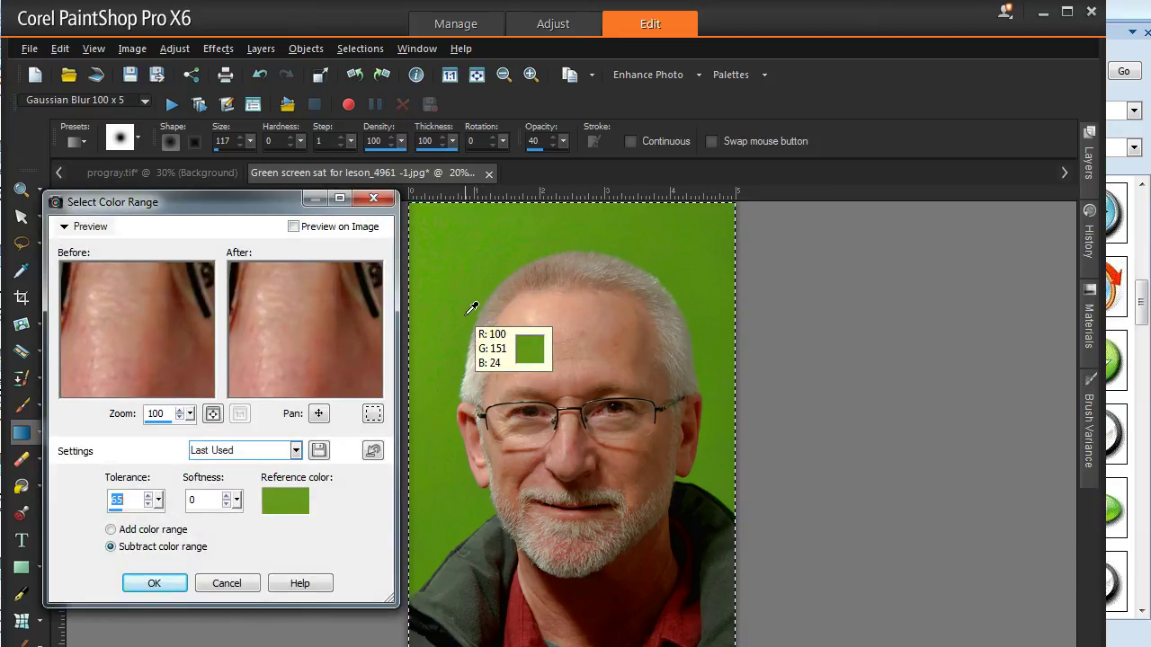
left_click(470, 226)
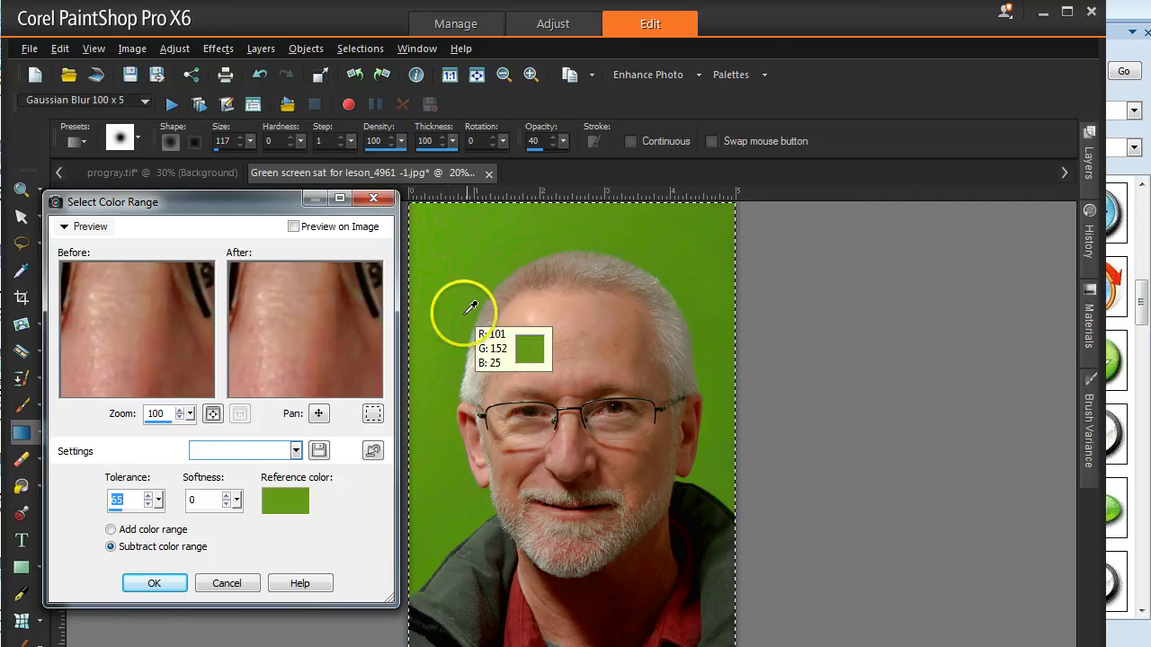
left_click(308, 495)
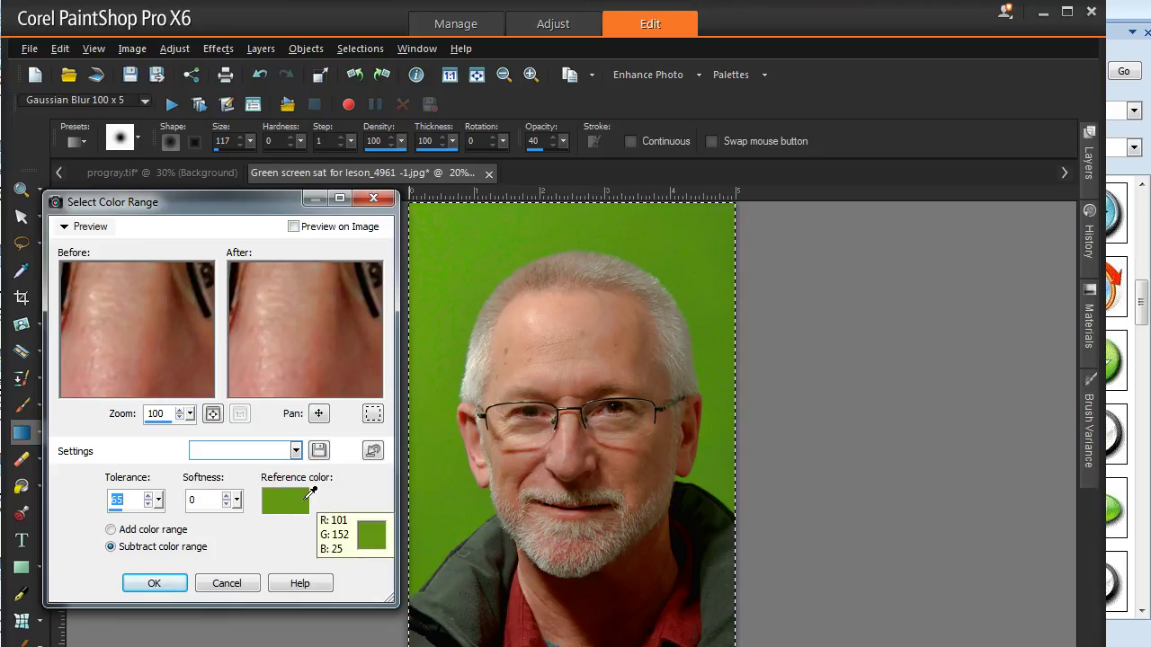
left_click(135, 505)
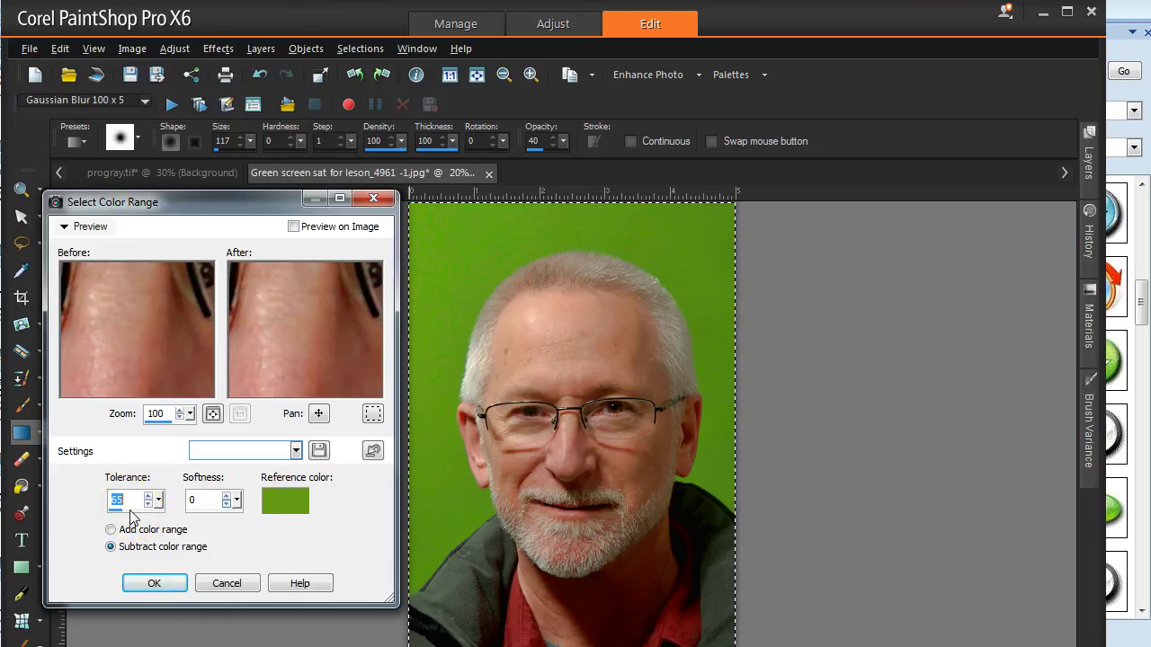
left_click(218, 506)
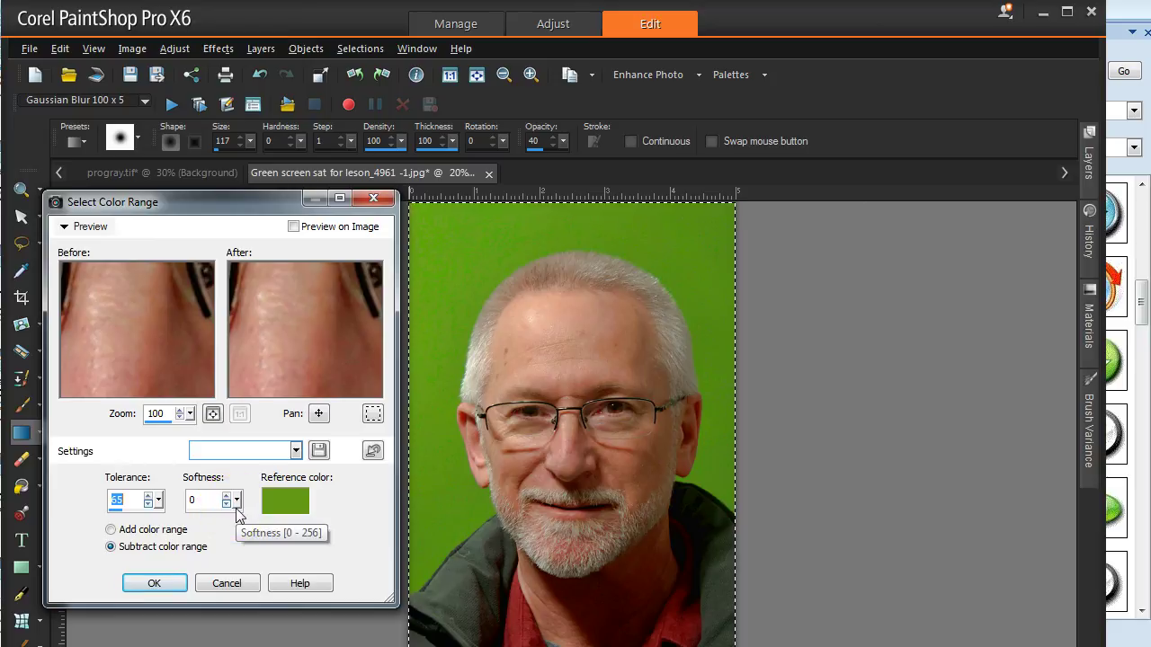
left_click(509, 546)
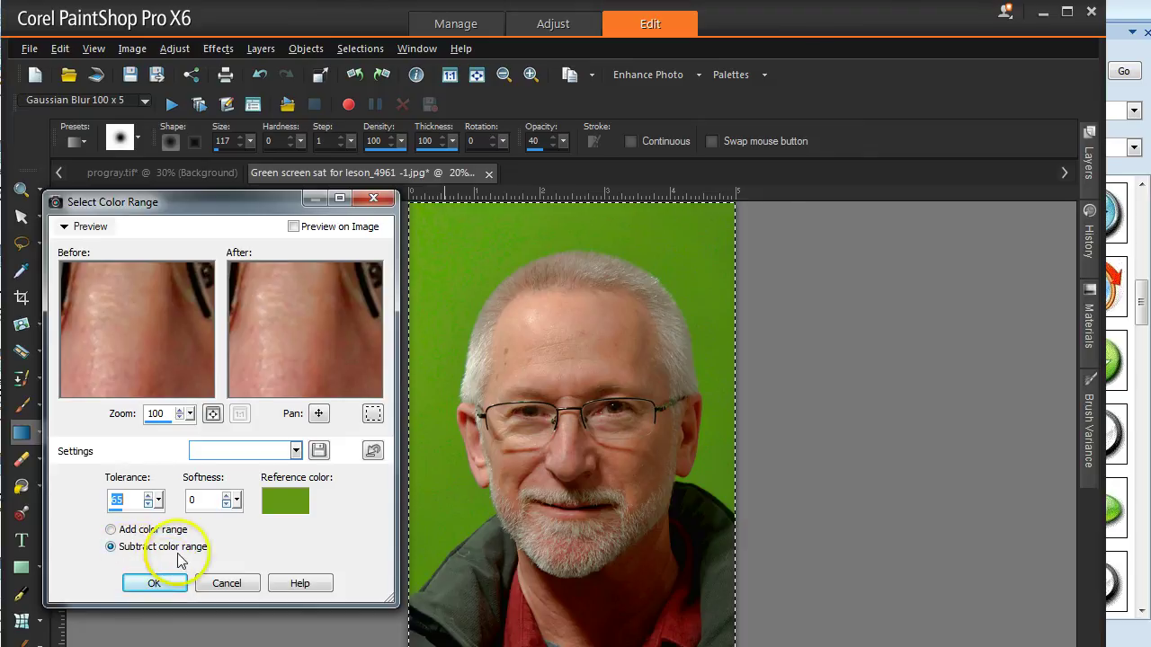
left_click(173, 580)
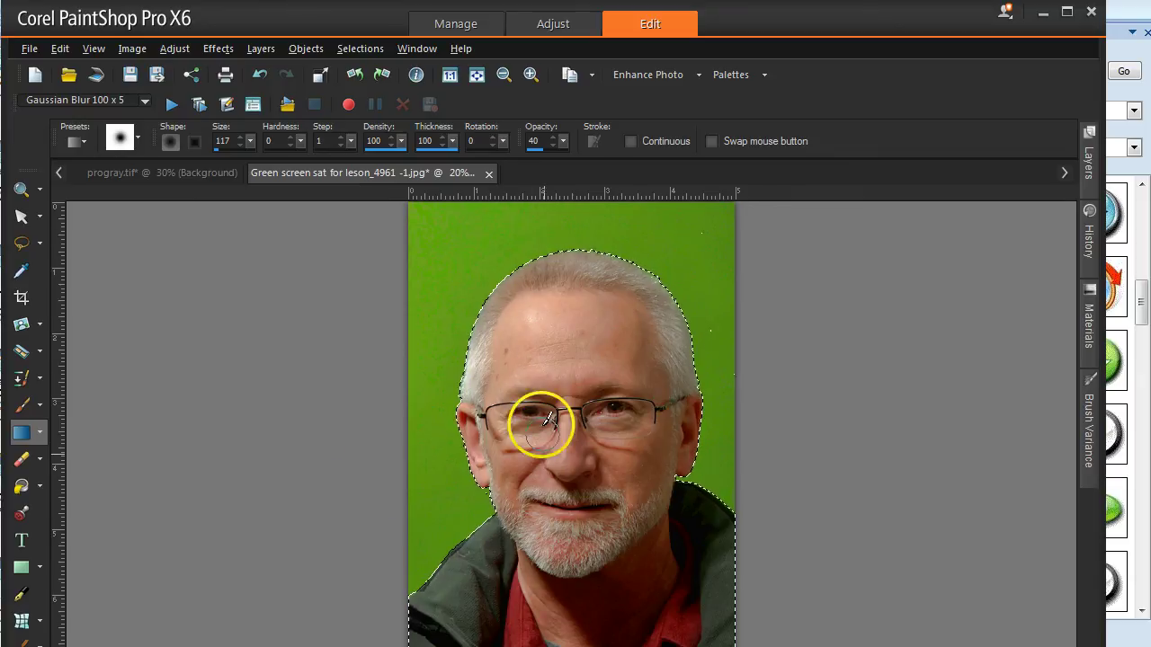
Invert the selection, delete the green backdrop, and brush along the hair edge
left_click(358, 51)
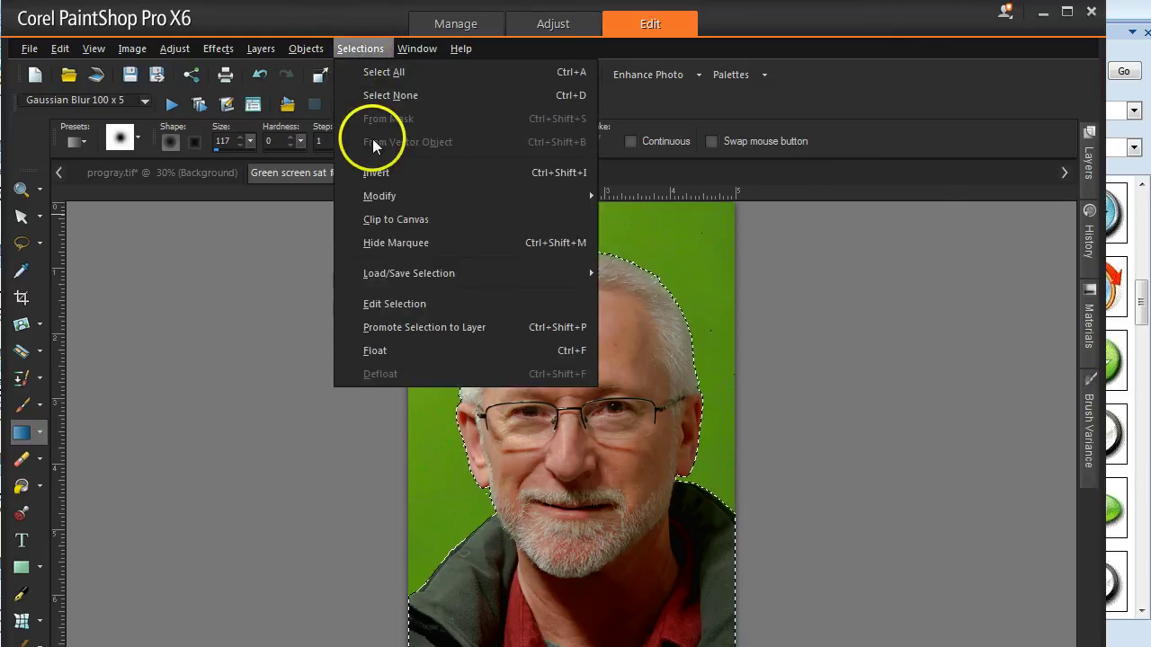
left_click(381, 172)
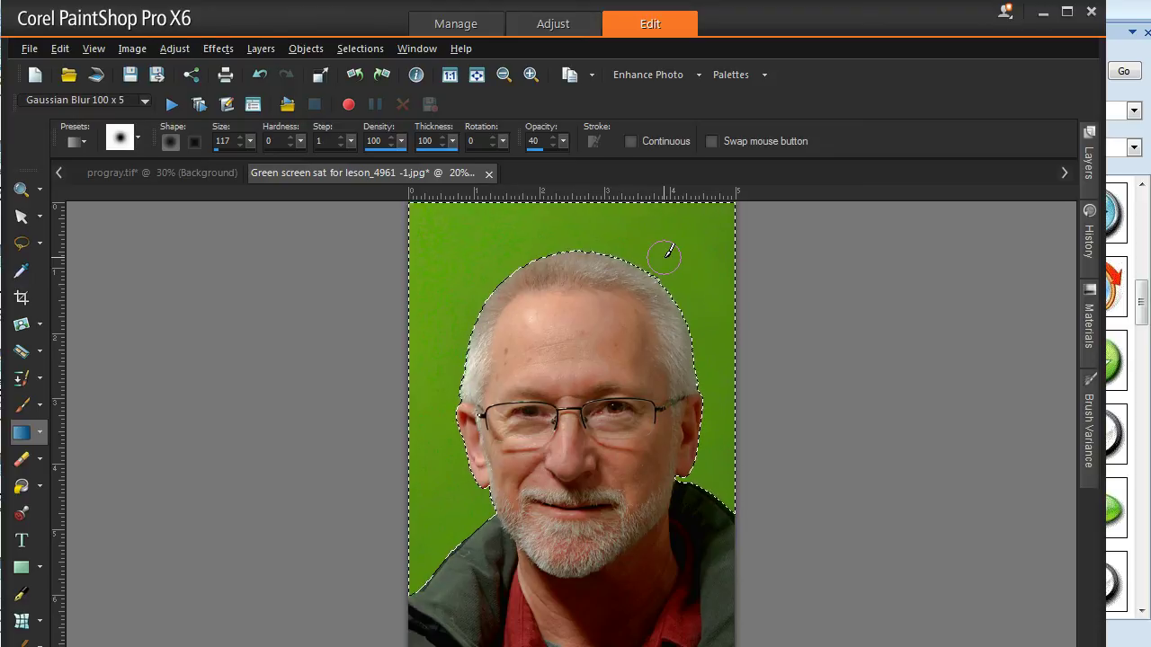
key("Delete")
mouse_move(670, 260)
left_mouse_down()
mouse_move(729, 242)
mouse_move(917, 214)
mouse_move(561, 473)
mouse_move(434, 634)
mouse_move(400, 638)
left_mouse_up()
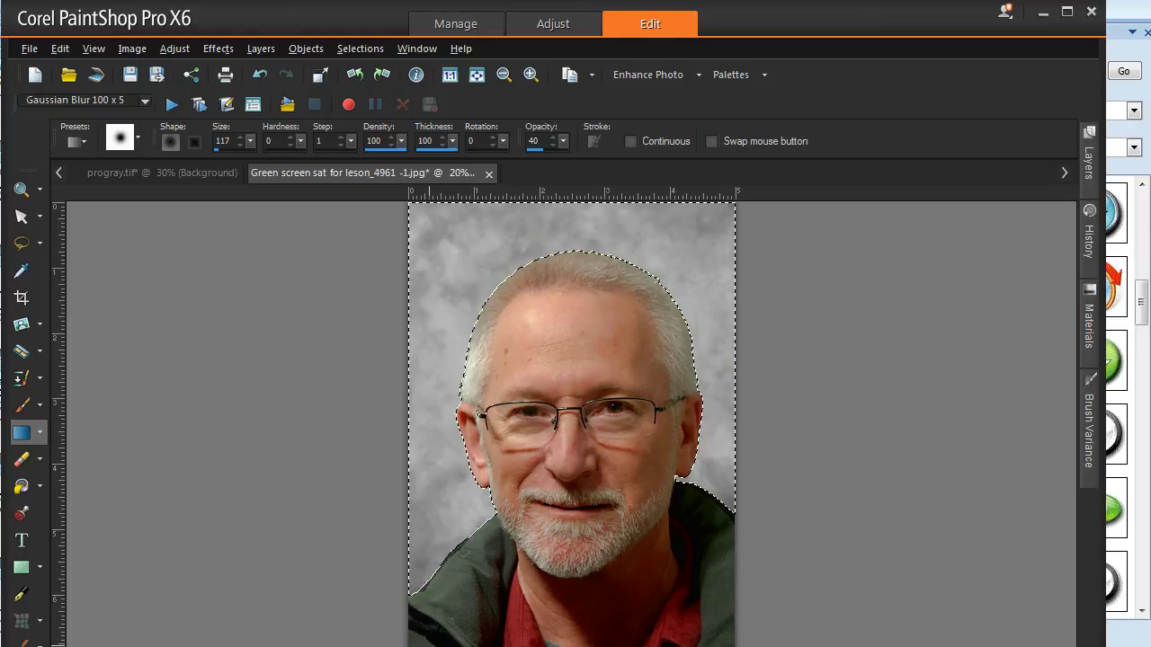
Deselect, then scroll the PowerPoint slides forward to 'Merge and save'
key("ctrl+d")
key("alt+Tab")
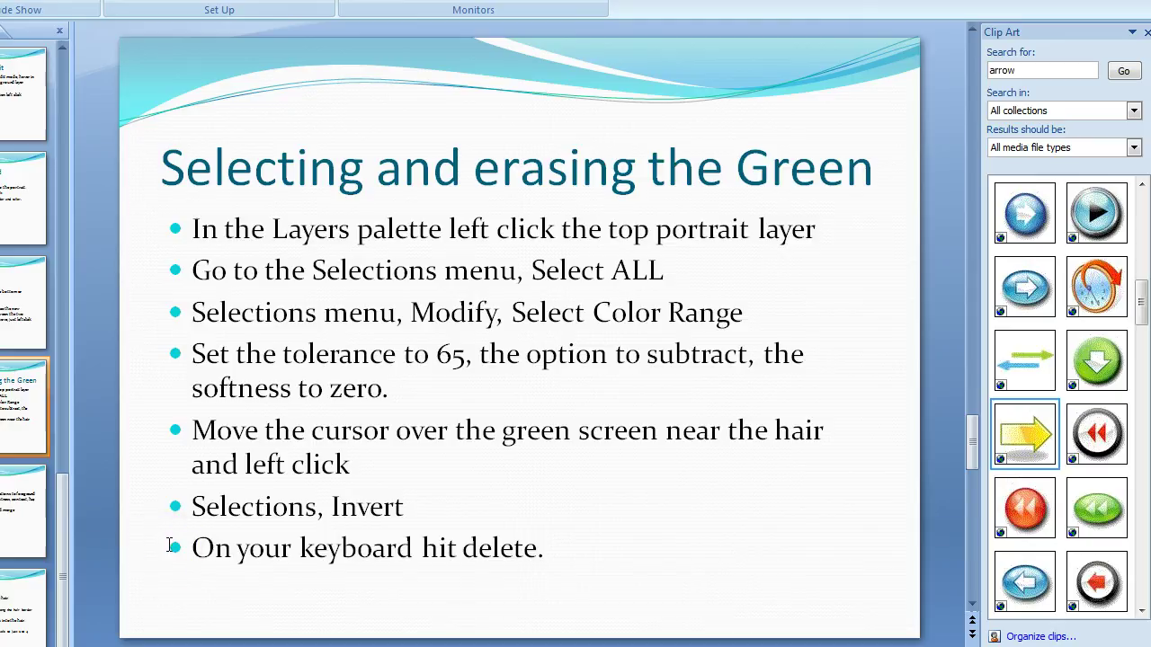
scroll(169, 546, "down", 1)
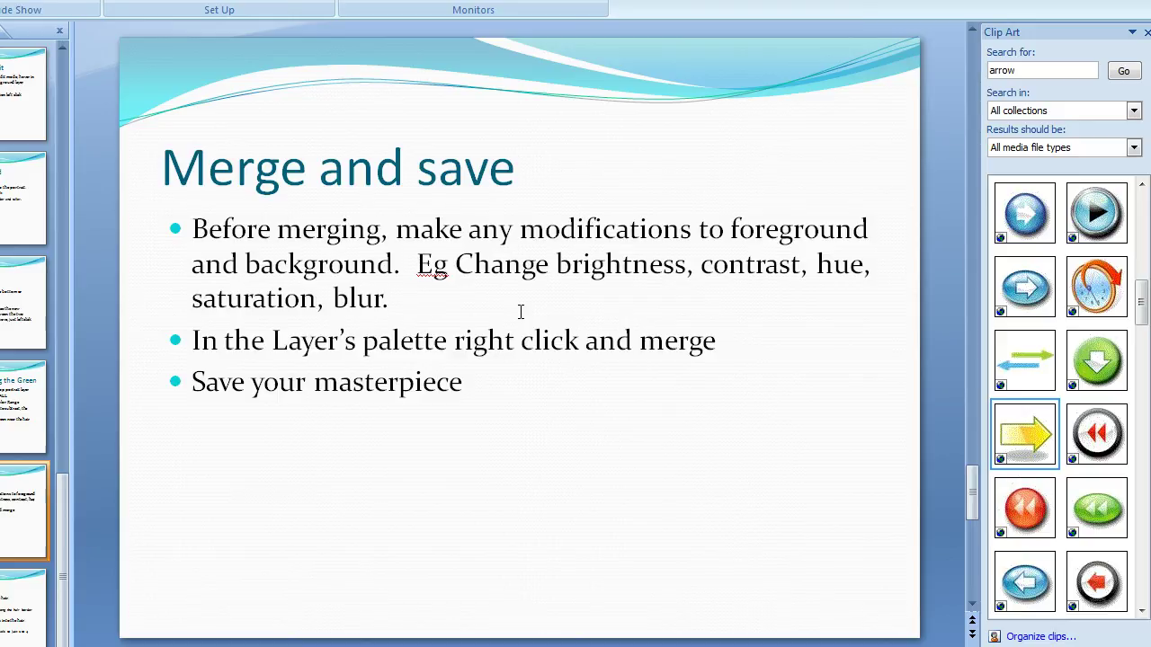
left_click(326, 578)
Make the Raster 1 texture layer active and clear the selection
left_click(484, 623)
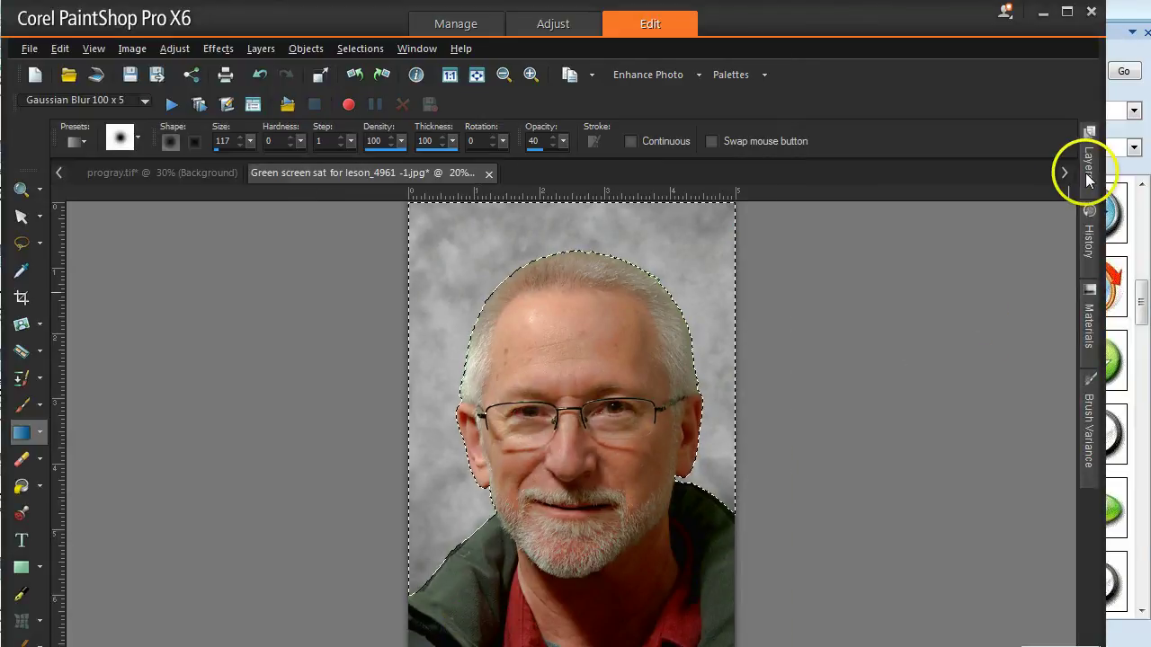
left_click(1088, 179)
left_click(1002, 261)
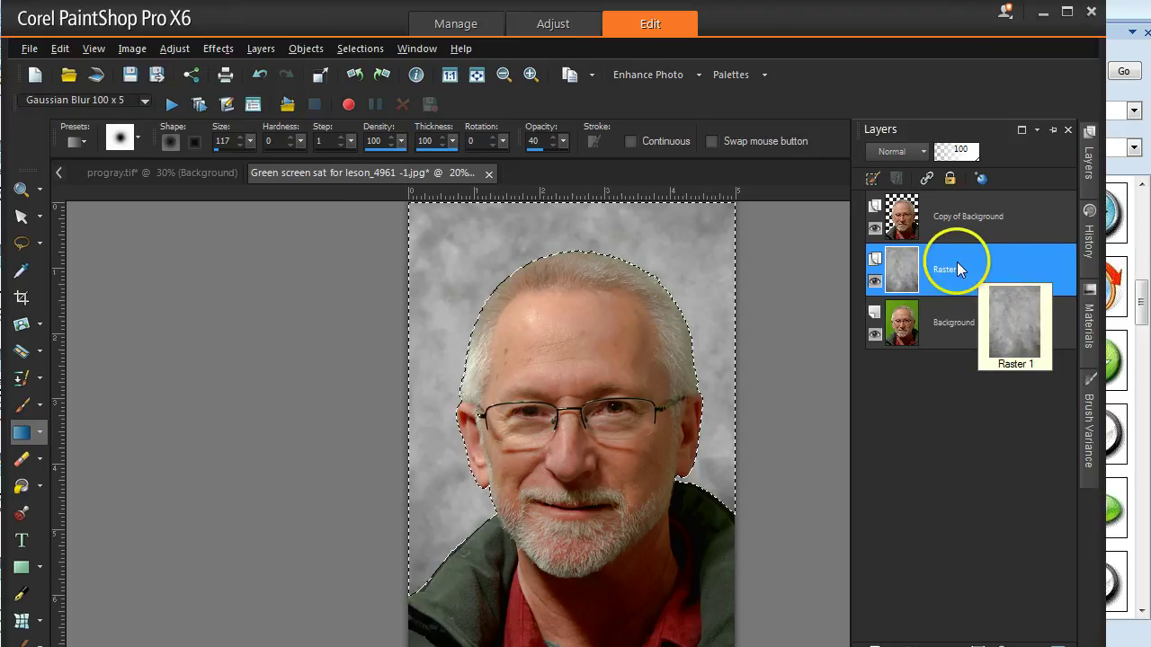
left_click(374, 52)
left_click(385, 97)
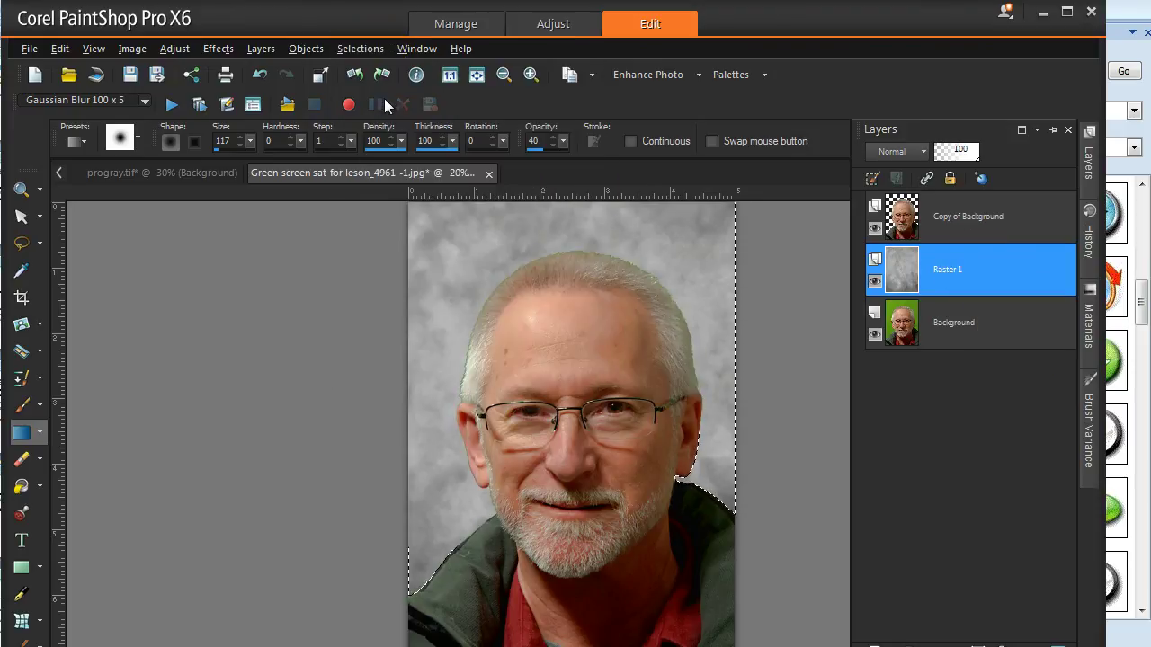
mouse_move(969, 262)
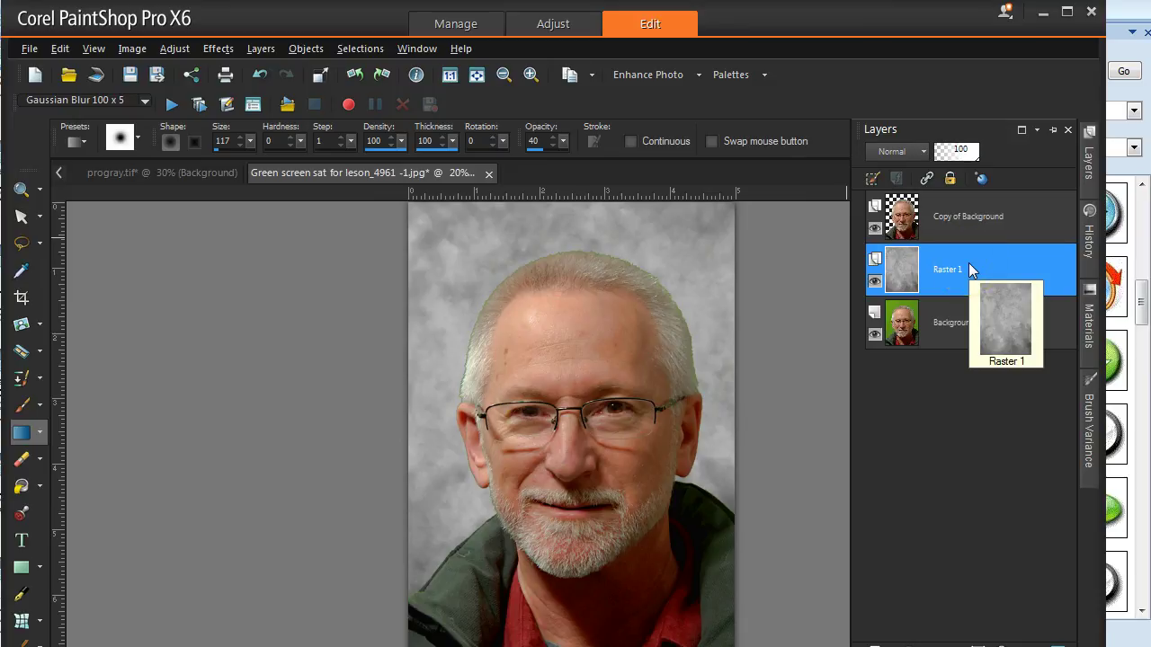
double_click(966, 261)
key("Return")
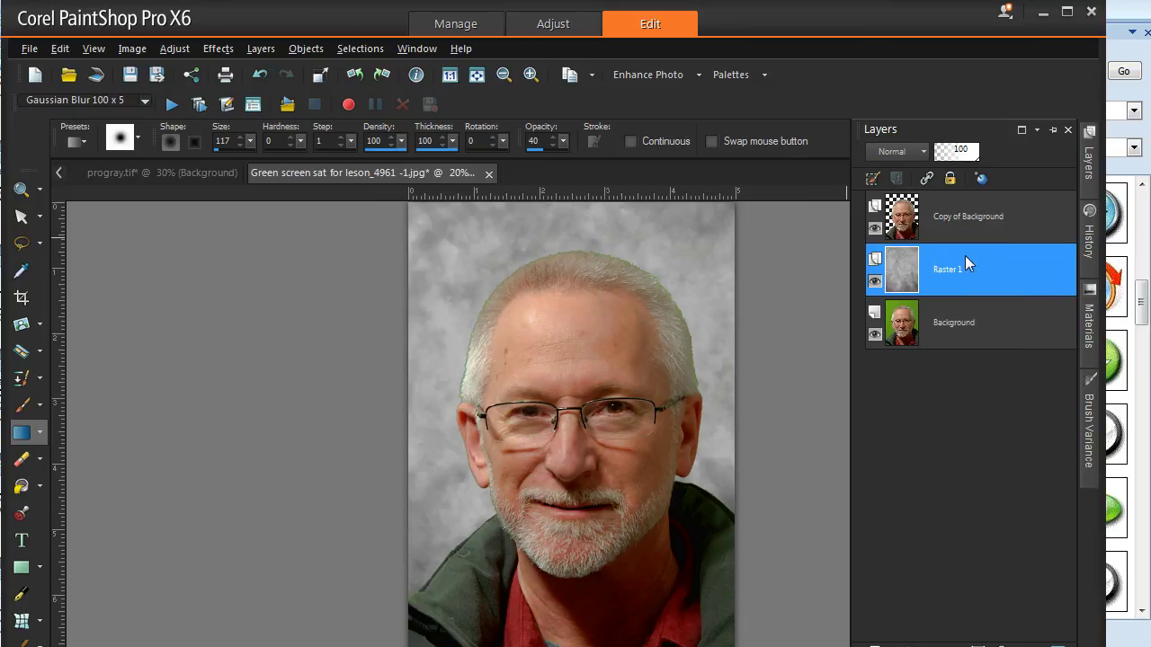
Apply Brightness/Contrast of -48 brightness and -24 contrast to Raster 1
left_click(184, 49)
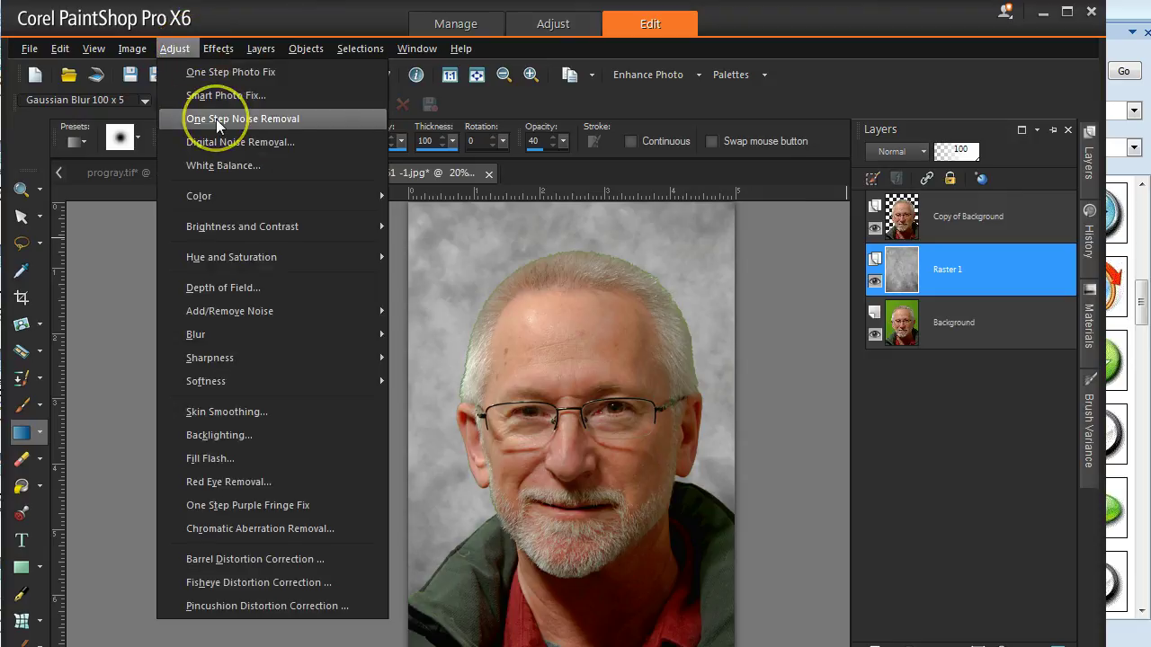
mouse_move(210, 228)
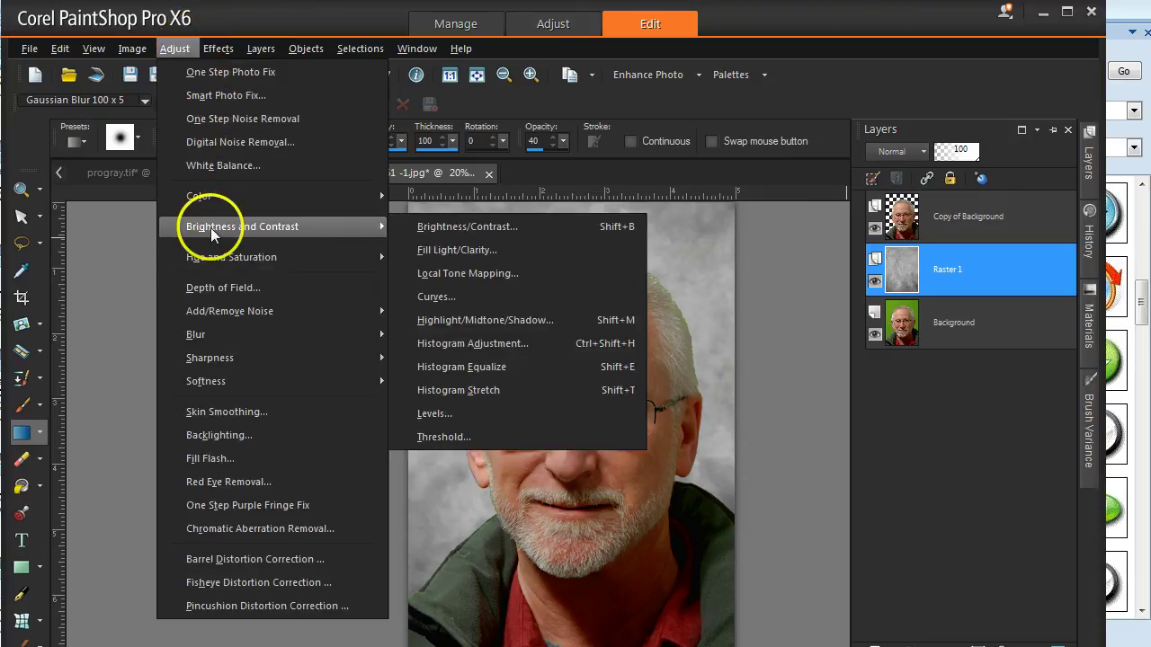
left_click(428, 226)
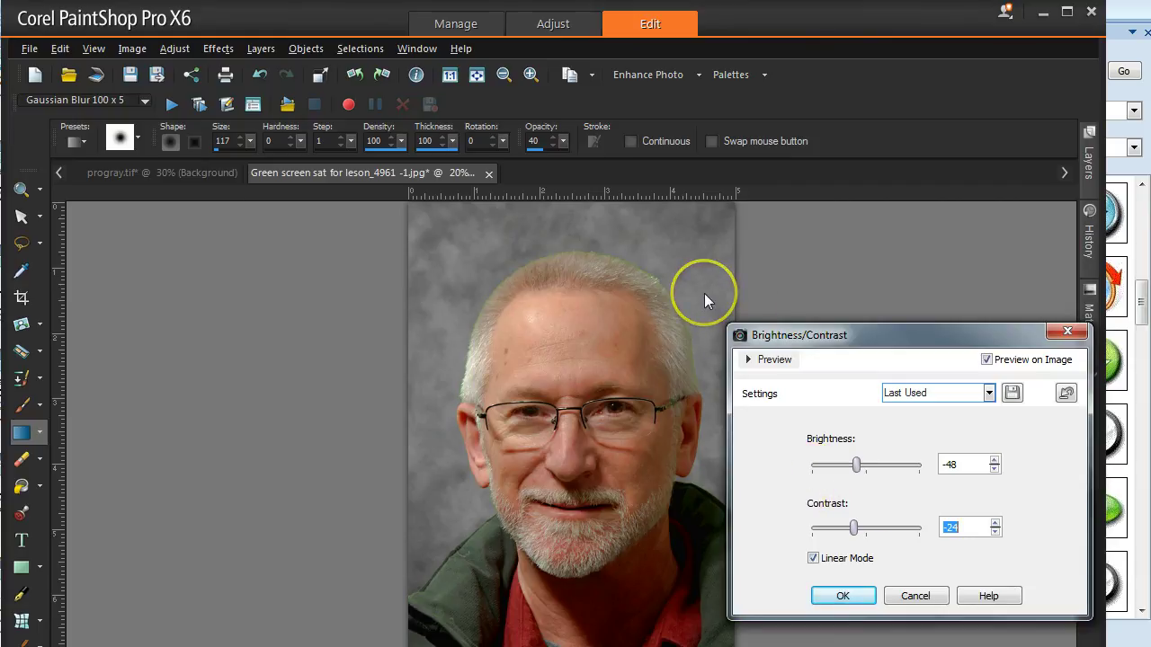
left_click_drag(878, 334, 878, 16)
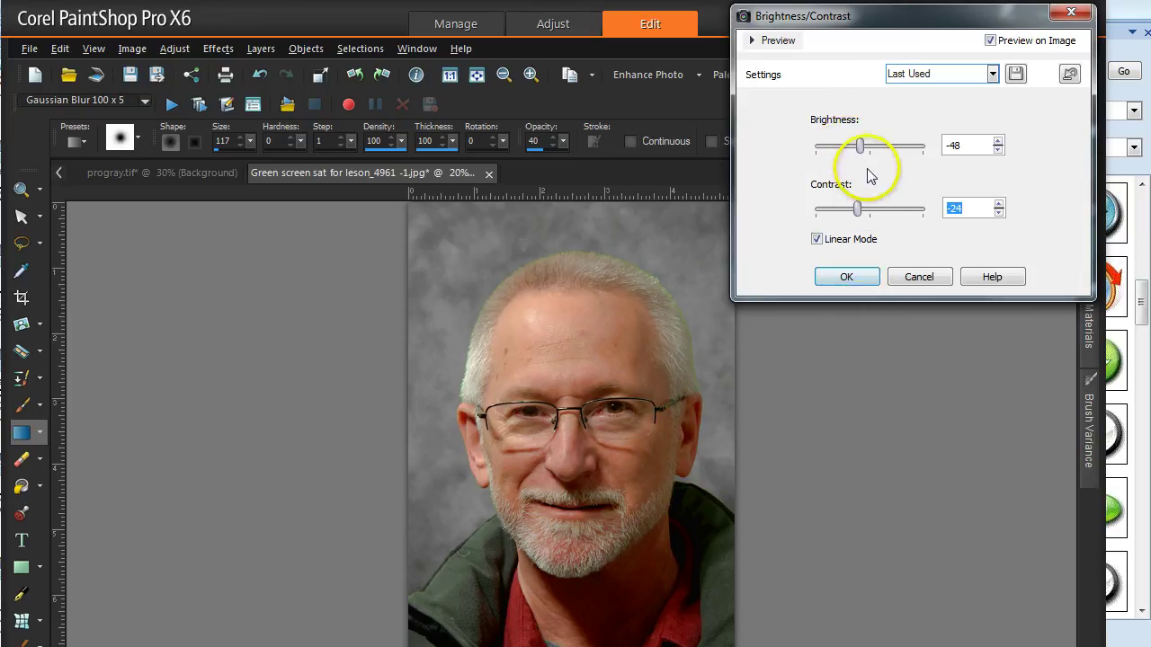
left_click(861, 281)
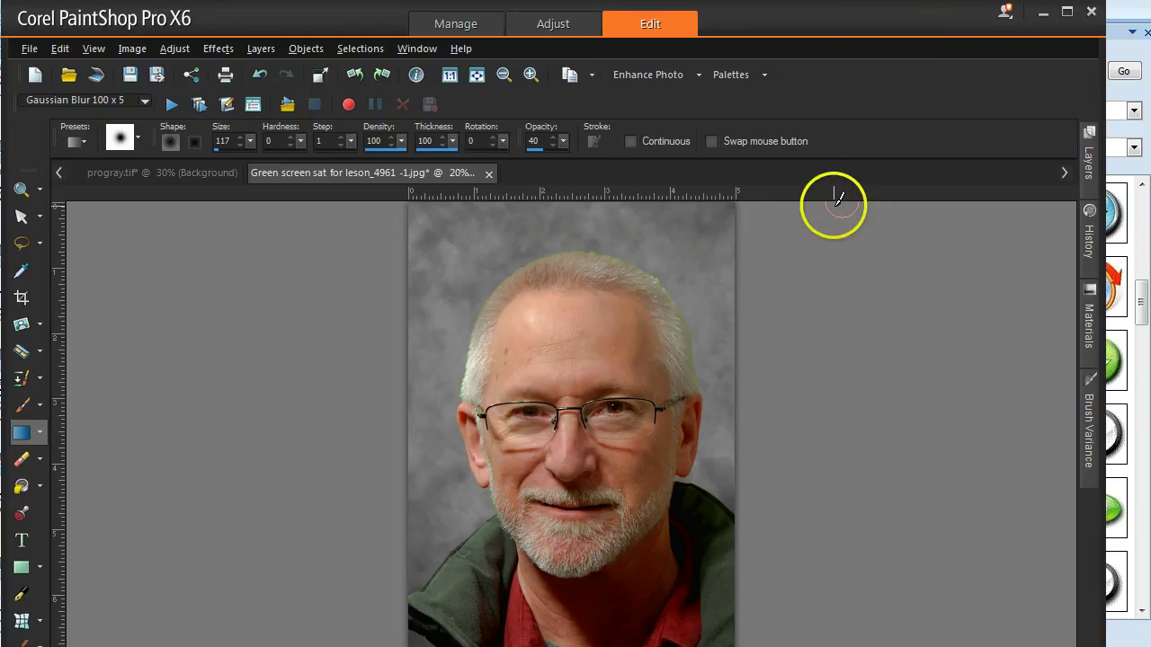
Soften the top hair edge and make Copy of Background the active layer
mouse_move(659, 291)
left_mouse_down()
mouse_move(650, 267)
mouse_move(591, 257)
mouse_move(655, 257)
left_mouse_up()
left_click(1089, 169)
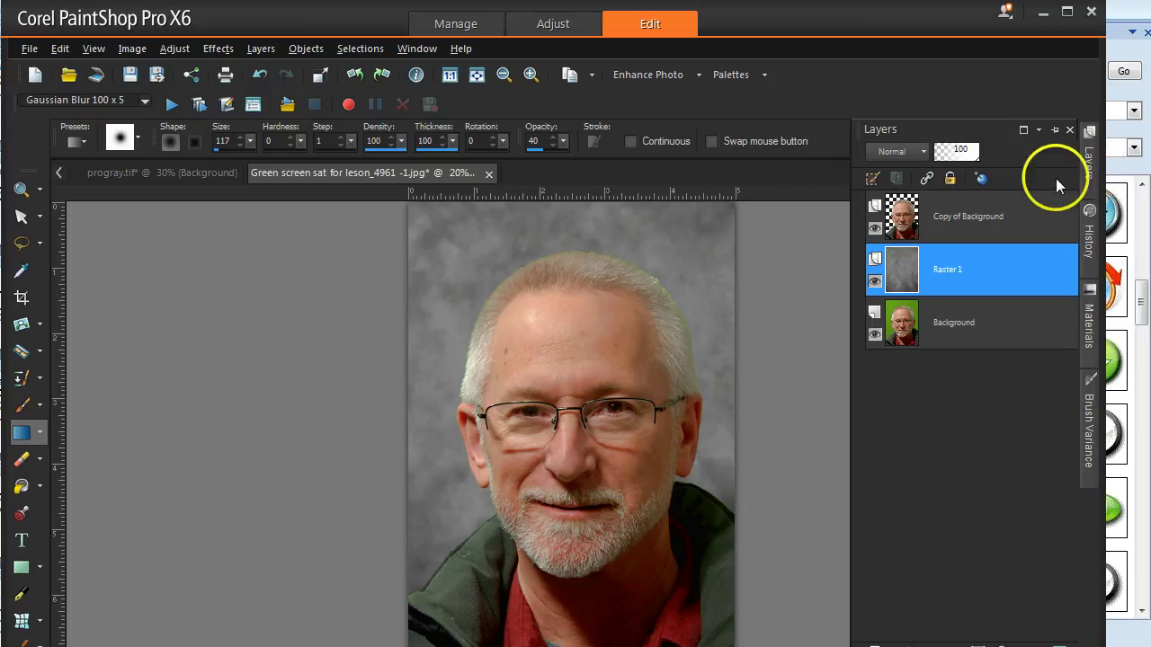
left_click(1019, 203)
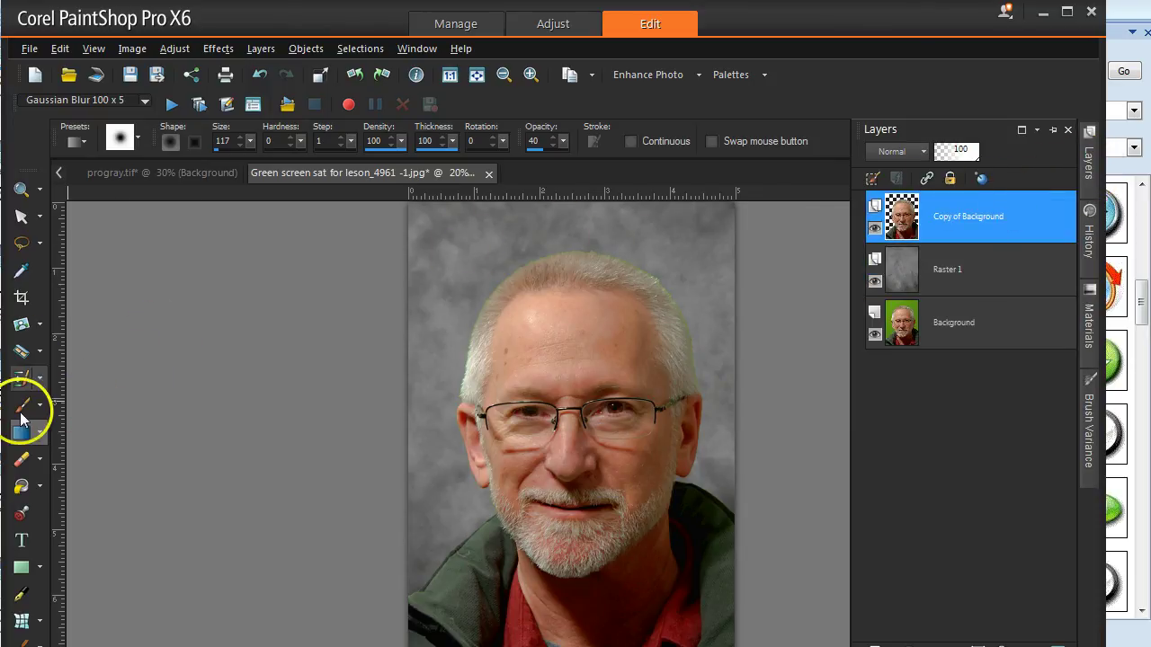
Choose the Saturation Up/Down brush and set its size to 156 with hardness 0
left_click(39, 437)
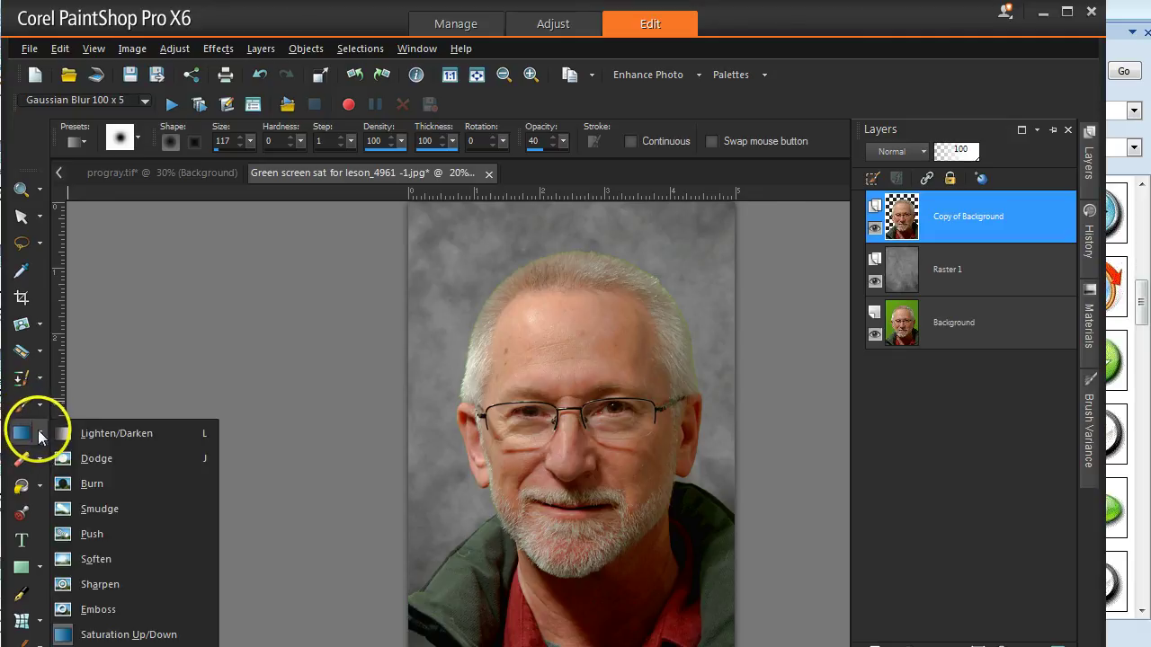
left_click(103, 635)
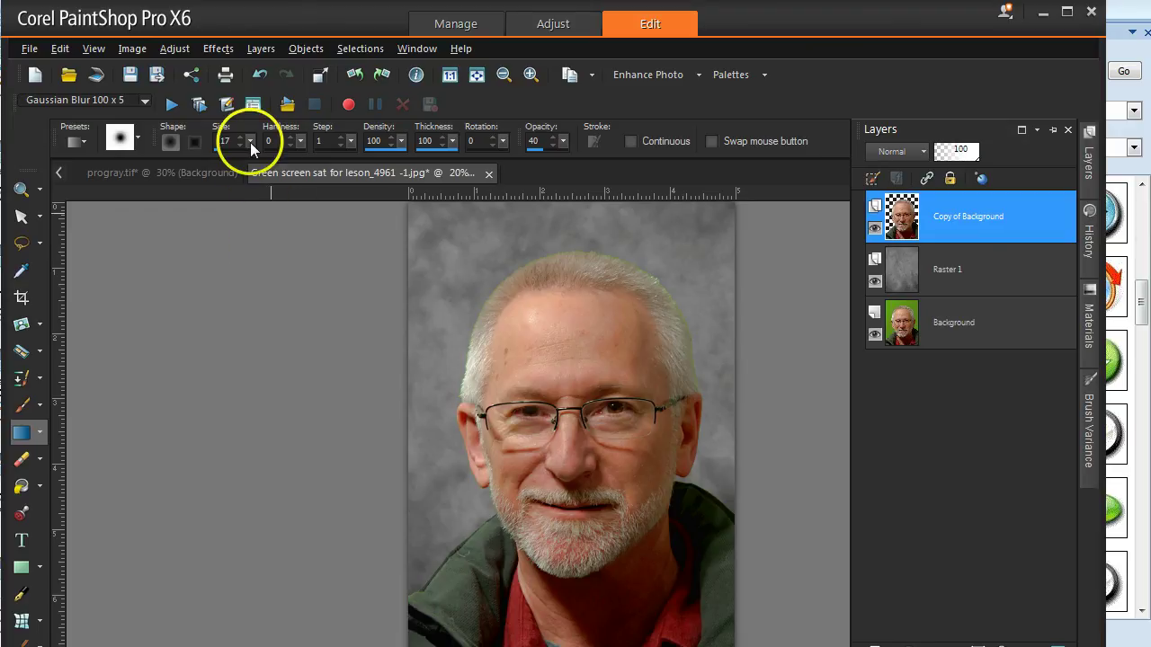
left_click_drag(249, 142, 254, 141)
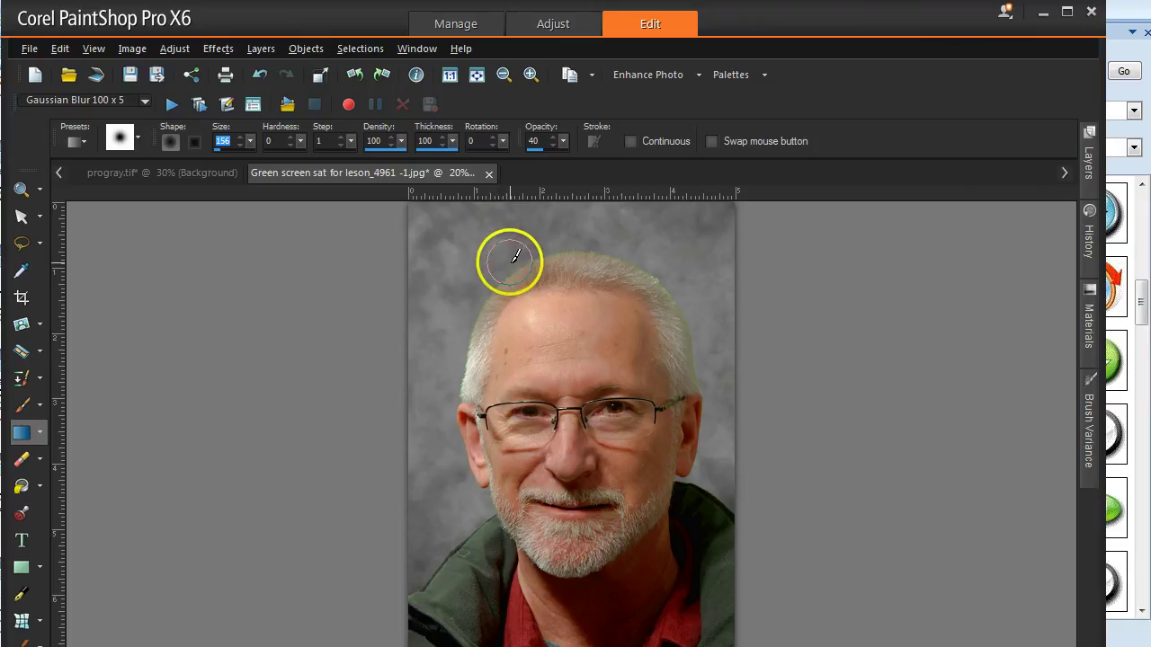
left_click_drag(515, 257, 513, 253)
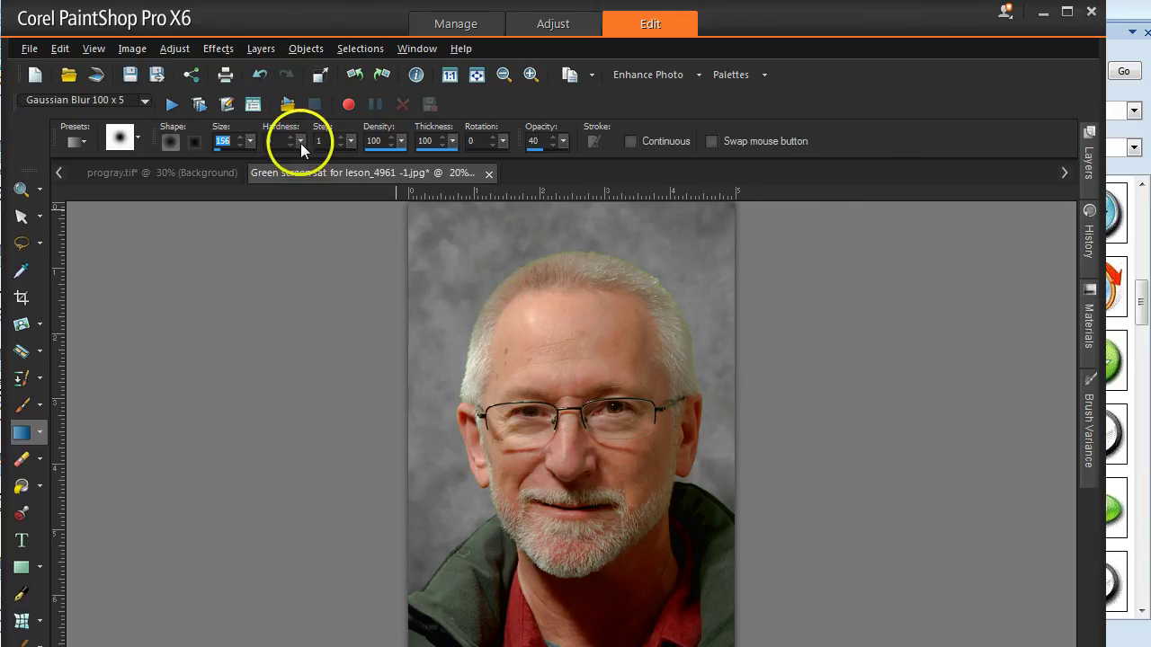
mouse_move(300, 141)
left_mouse_down()
mouse_move(336, 146)
mouse_move(288, 148)
left_mouse_up()
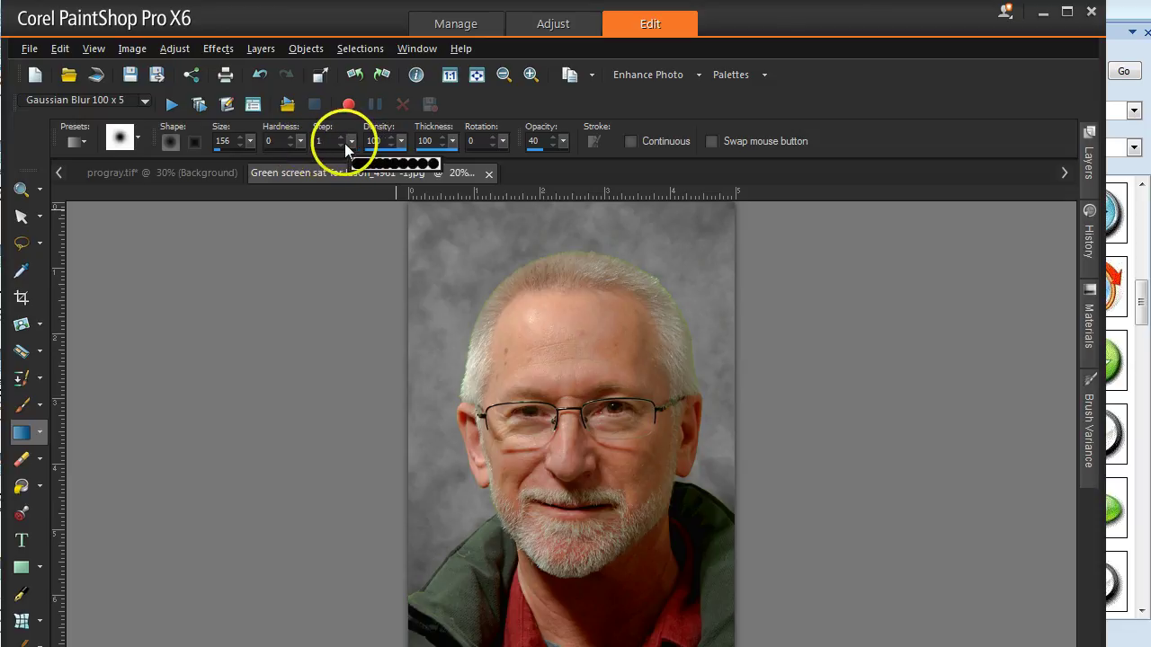
left_click_drag(342, 143, 343, 144)
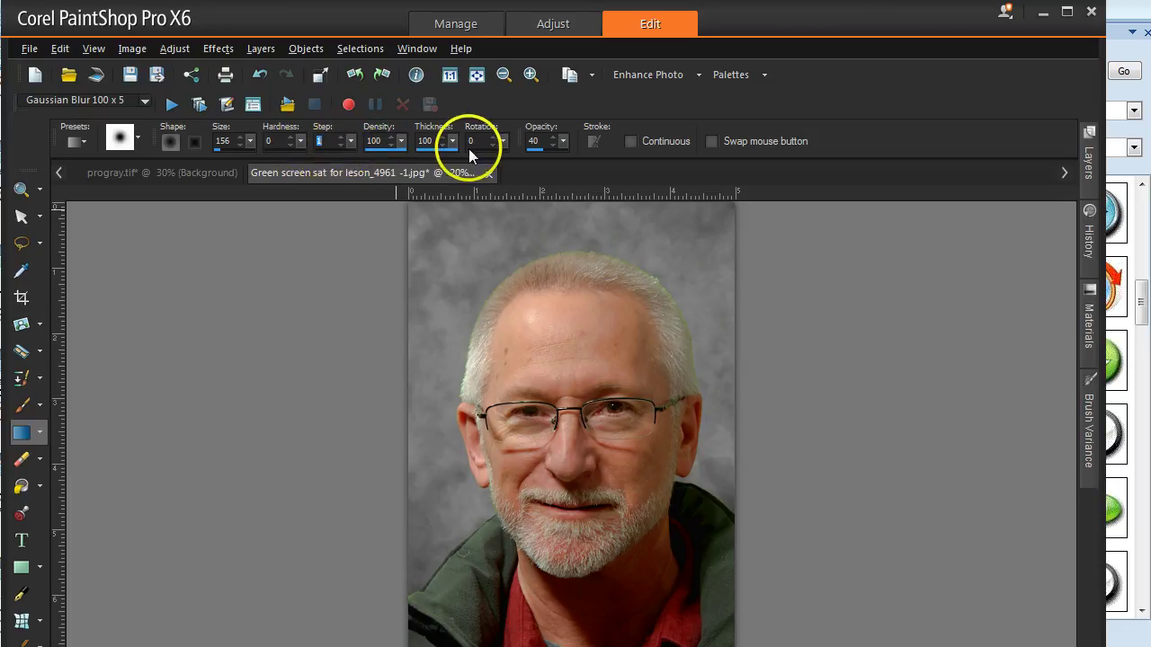
left_click(561, 144)
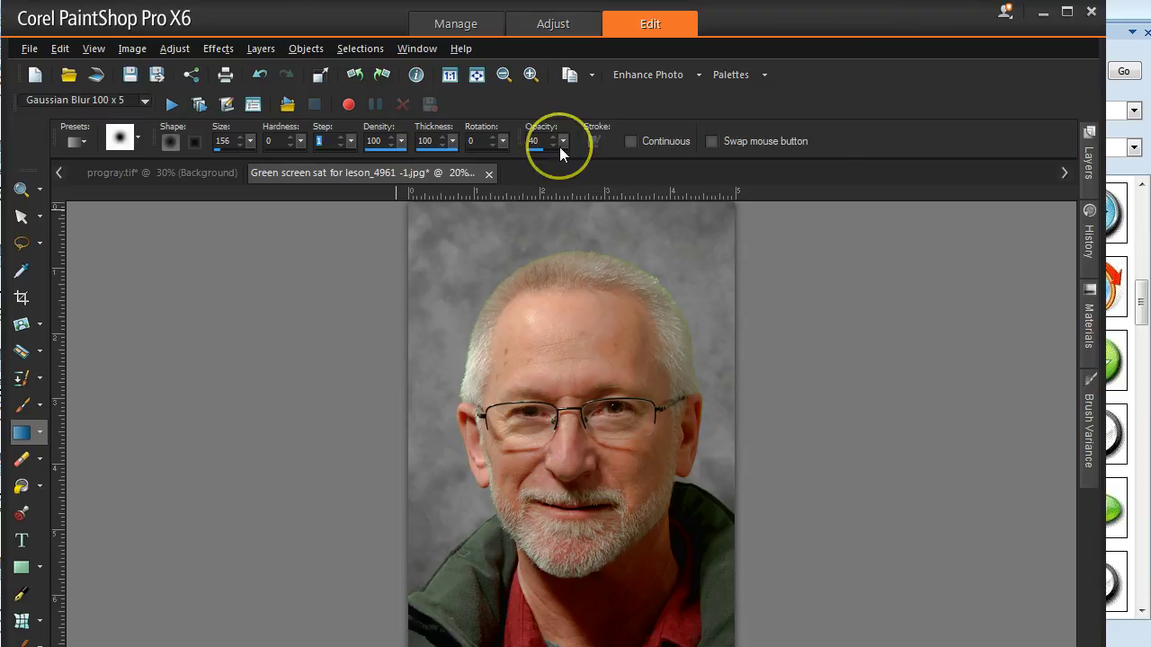
left_click(569, 231)
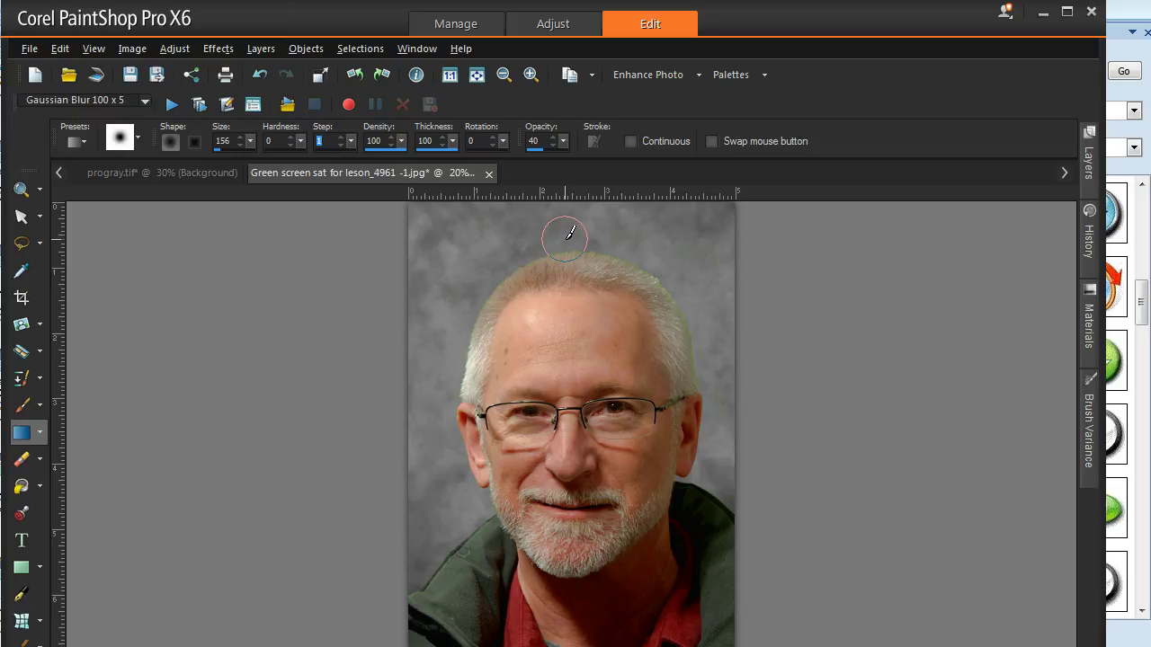
Adjust the brush step, zoom in, and desaturate the hair toward the top of the head
type("4")
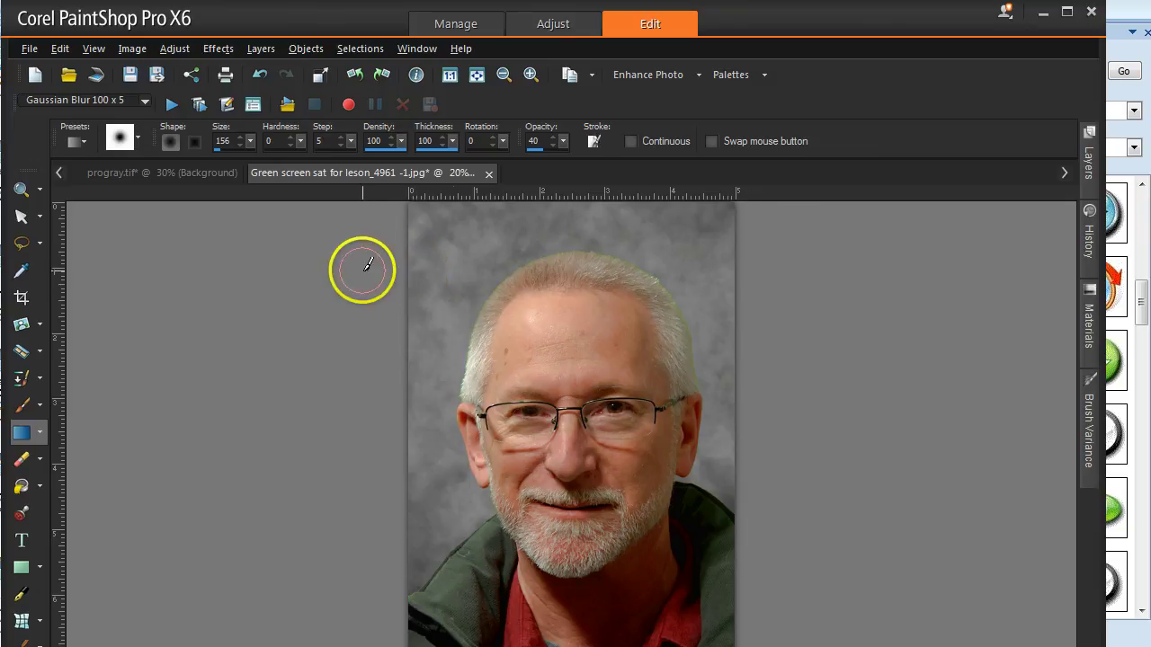
scroll(545, 270, "up", 1)
scroll(658, 249, "up", 1)
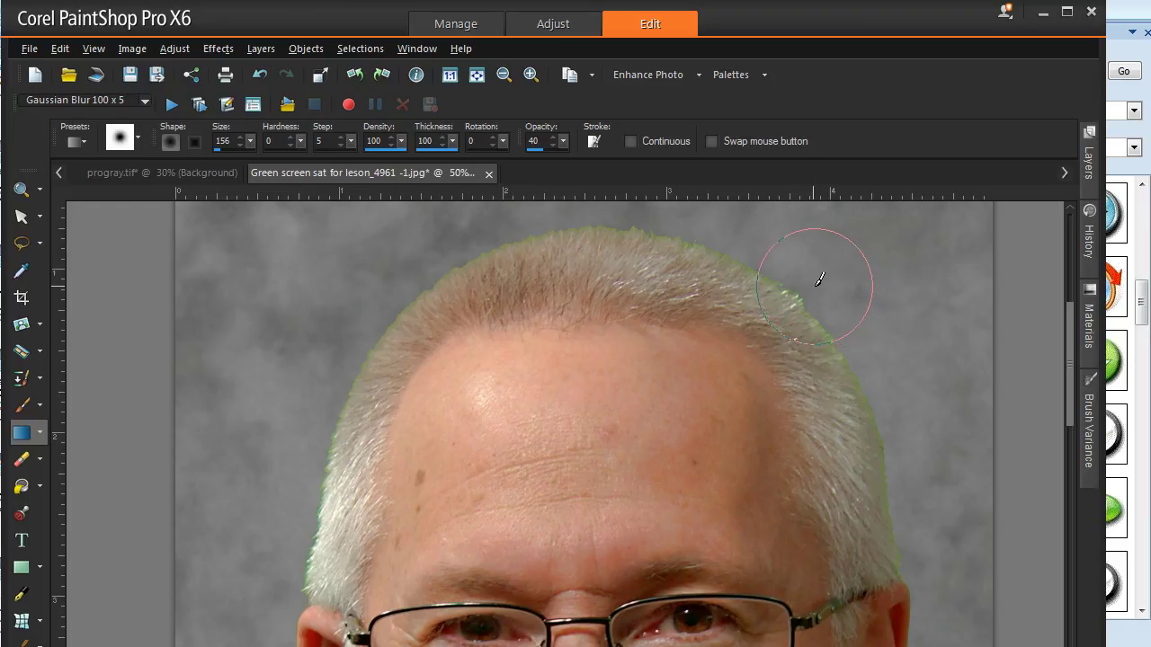
mouse_move(816, 278)
left_mouse_down()
mouse_move(682, 204)
mouse_move(632, 195)
mouse_move(555, 205)
mouse_move(415, 262)
mouse_move(331, 337)
mouse_move(305, 434)
mouse_move(297, 427)
mouse_move(292, 531)
mouse_move(296, 518)
mouse_move(469, 455)
mouse_move(684, 453)
mouse_move(905, 490)
mouse_move(927, 525)
mouse_move(885, 367)
mouse_move(800, 230)
left_mouse_up()
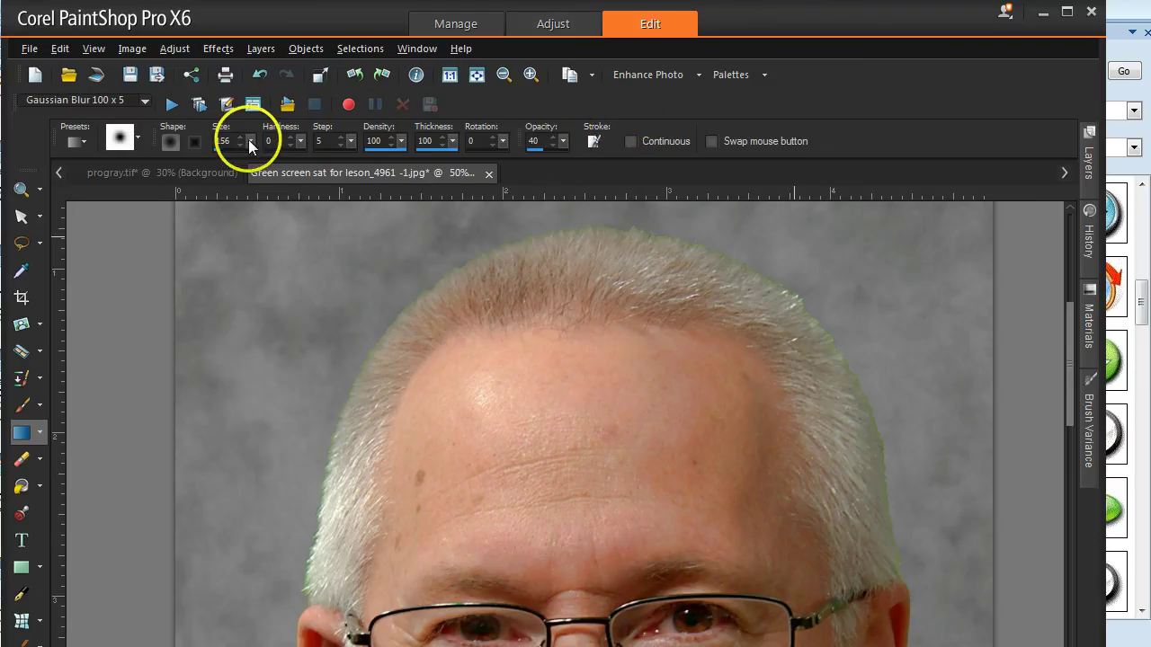
At brush size 71 and opacity 57, desaturate the hair beside the ear and on the right
mouse_move(248, 139)
left_mouse_down()
mouse_move(256, 146)
mouse_move(246, 144)
left_mouse_up()
mouse_move(861, 548)
left_mouse_down()
mouse_move(881, 547)
mouse_move(904, 514)
mouse_move(845, 341)
mouse_move(776, 267)
mouse_move(654, 231)
left_mouse_up()
left_click_drag(562, 142, 577, 143)
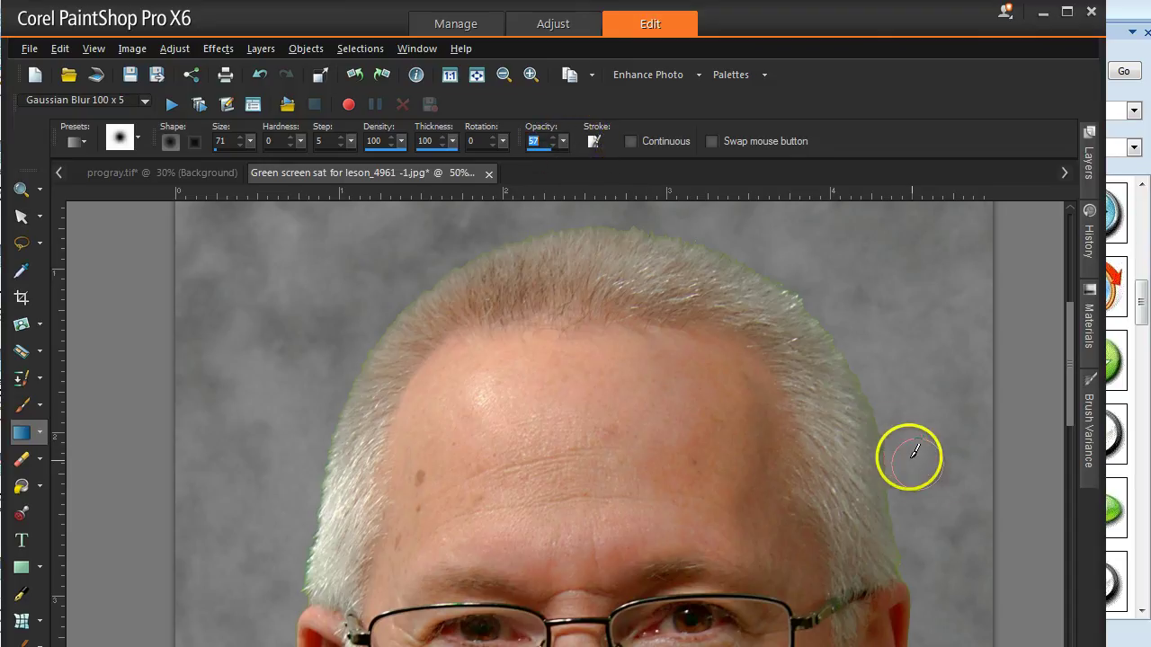
mouse_move(914, 543)
left_mouse_down()
mouse_move(882, 420)
mouse_move(825, 312)
mouse_move(777, 270)
mouse_move(702, 239)
mouse_move(575, 227)
mouse_move(529, 232)
mouse_move(393, 291)
mouse_move(361, 322)
mouse_move(271, 525)
mouse_move(330, 431)
mouse_move(327, 415)
mouse_move(288, 566)
left_mouse_up()
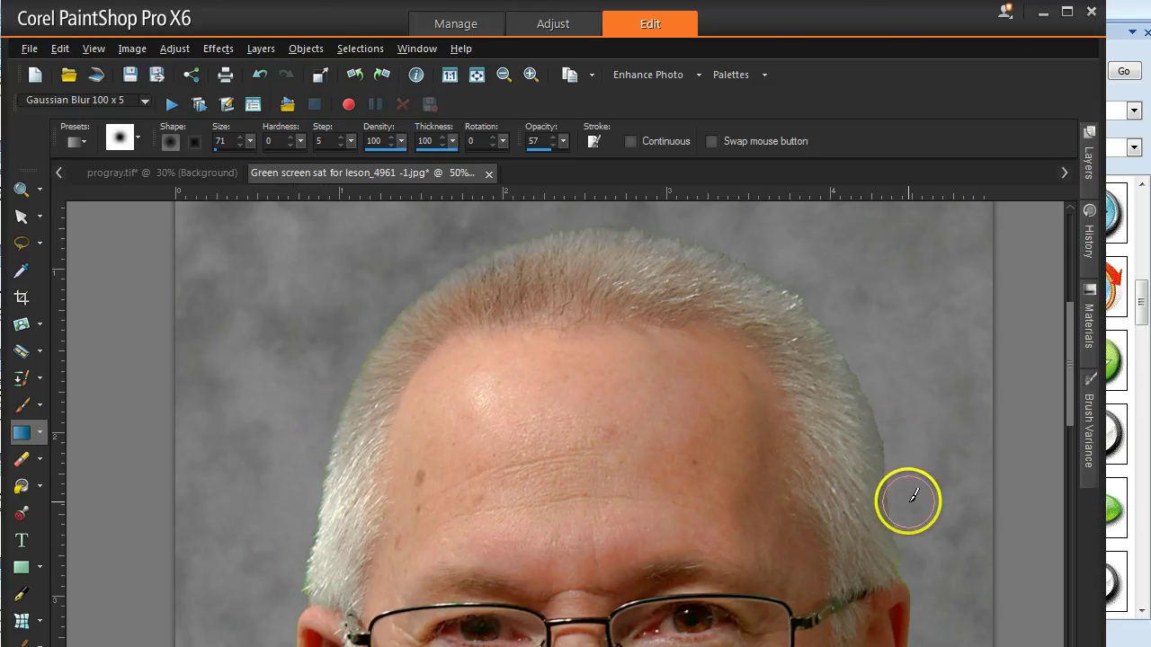
scroll(955, 465, "down", 1)
scroll(955, 465, "down", 4)
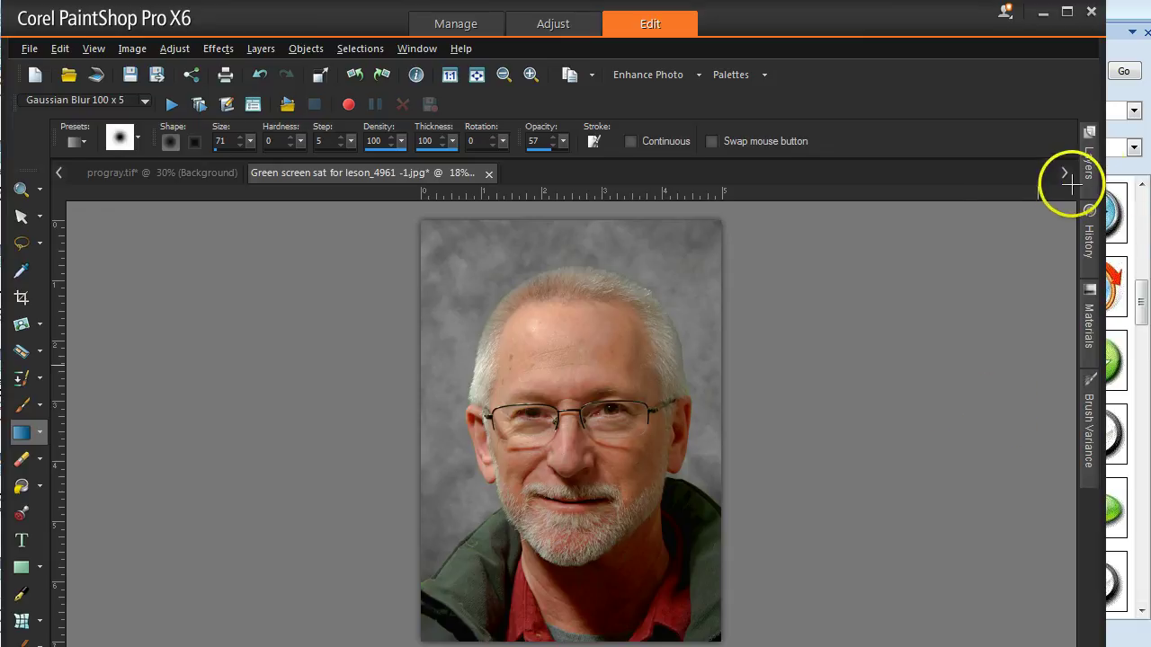
Merge Copy of Background down onto the gray background and check its visibility
mouse_move(1091, 165)
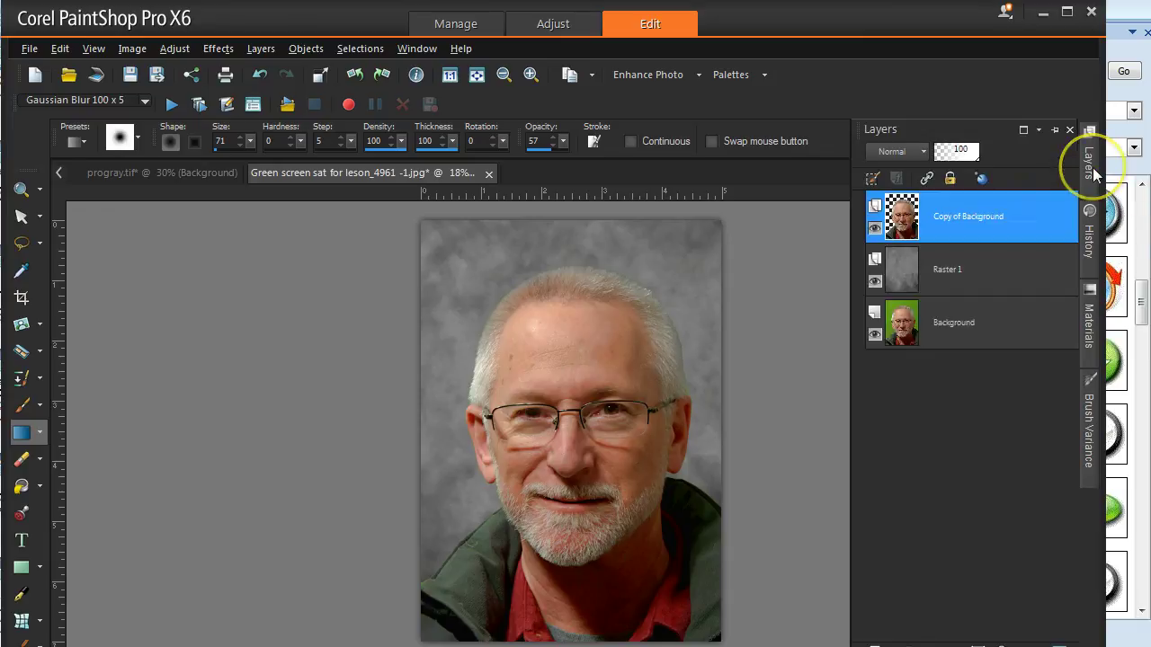
right_click(1024, 236)
mouse_move(954, 420)
left_click(833, 420)
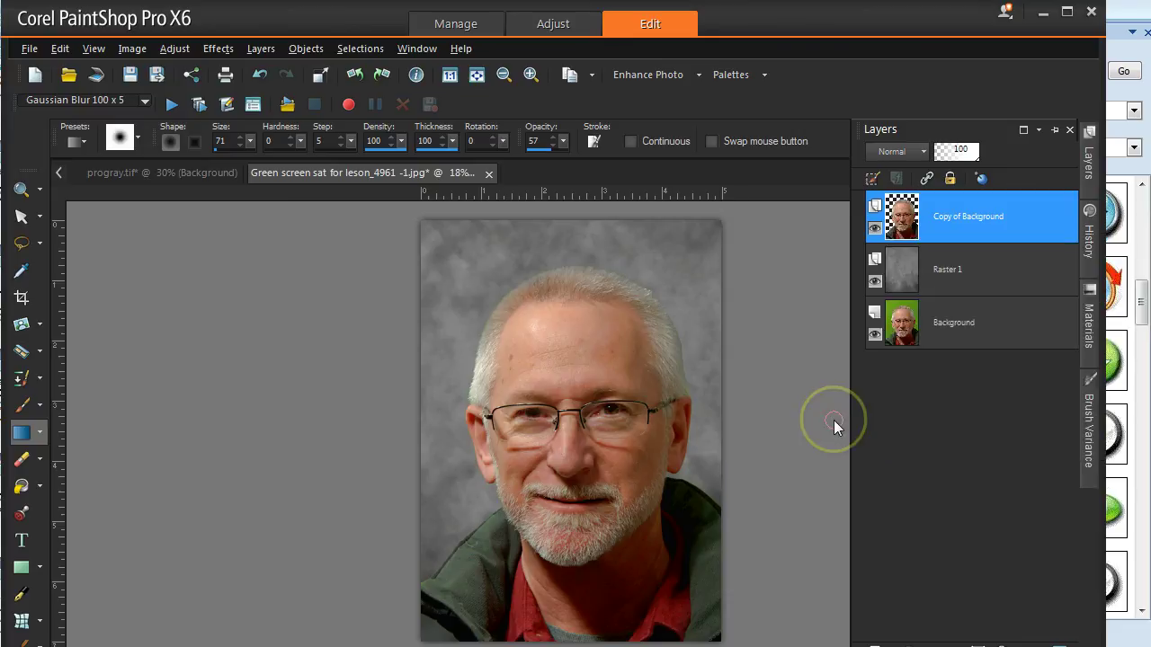
left_click(875, 230)
left_click(874, 230)
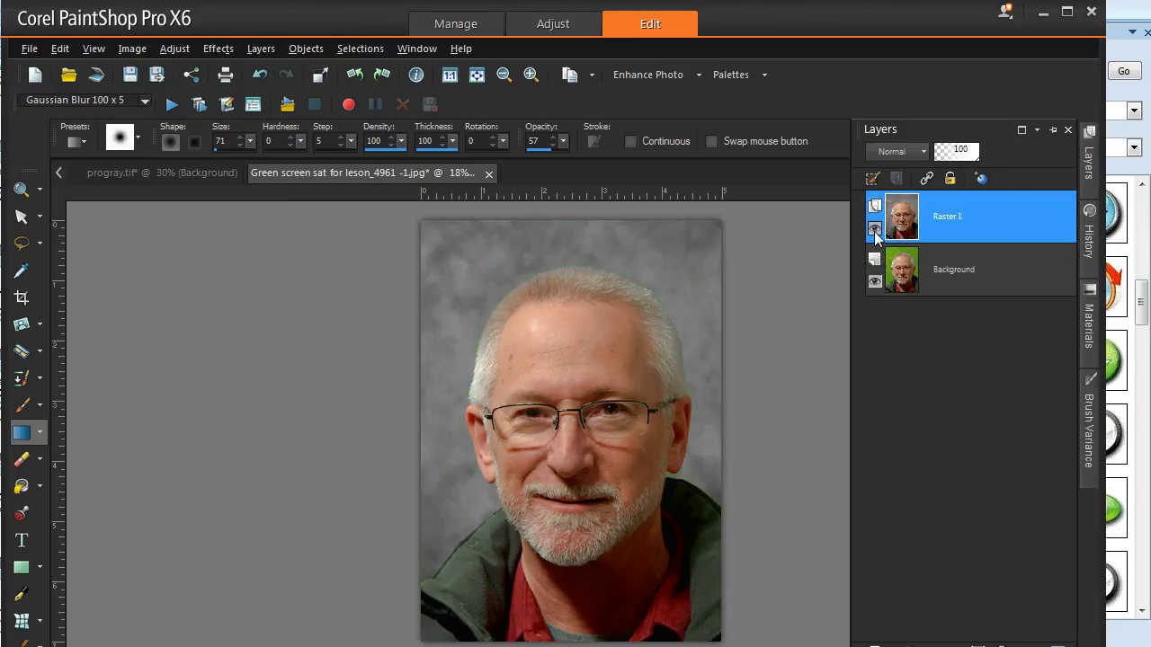
Flatten all layers with Merge All and bring up File > Save As
right_click(1062, 228)
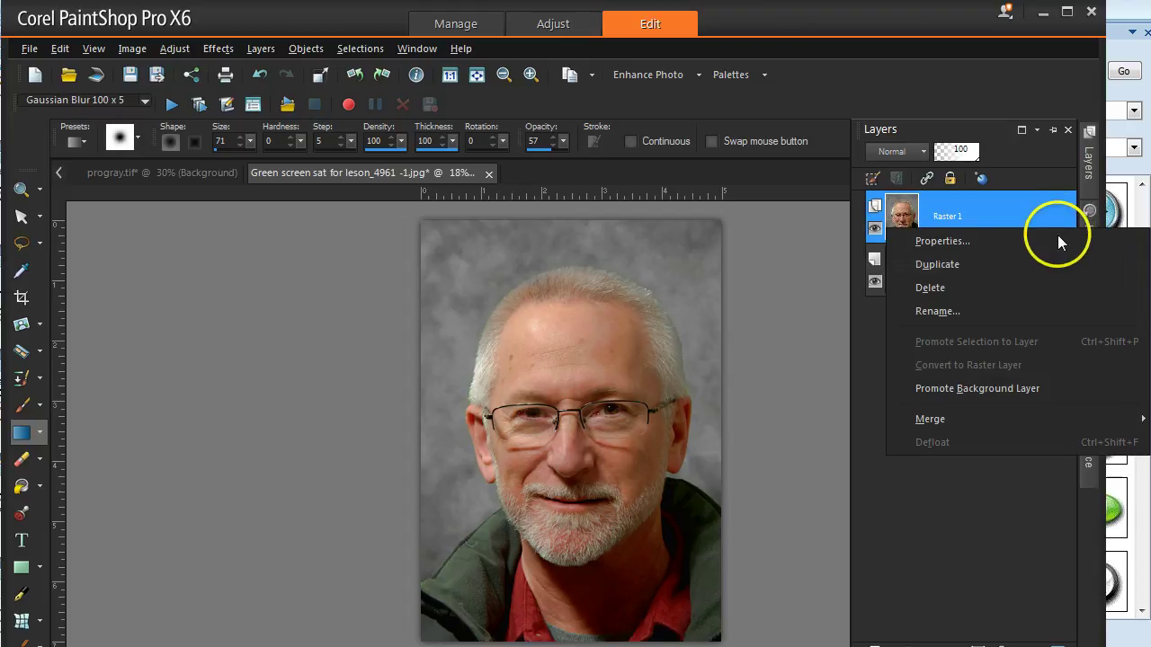
mouse_move(974, 418)
left_click(867, 441)
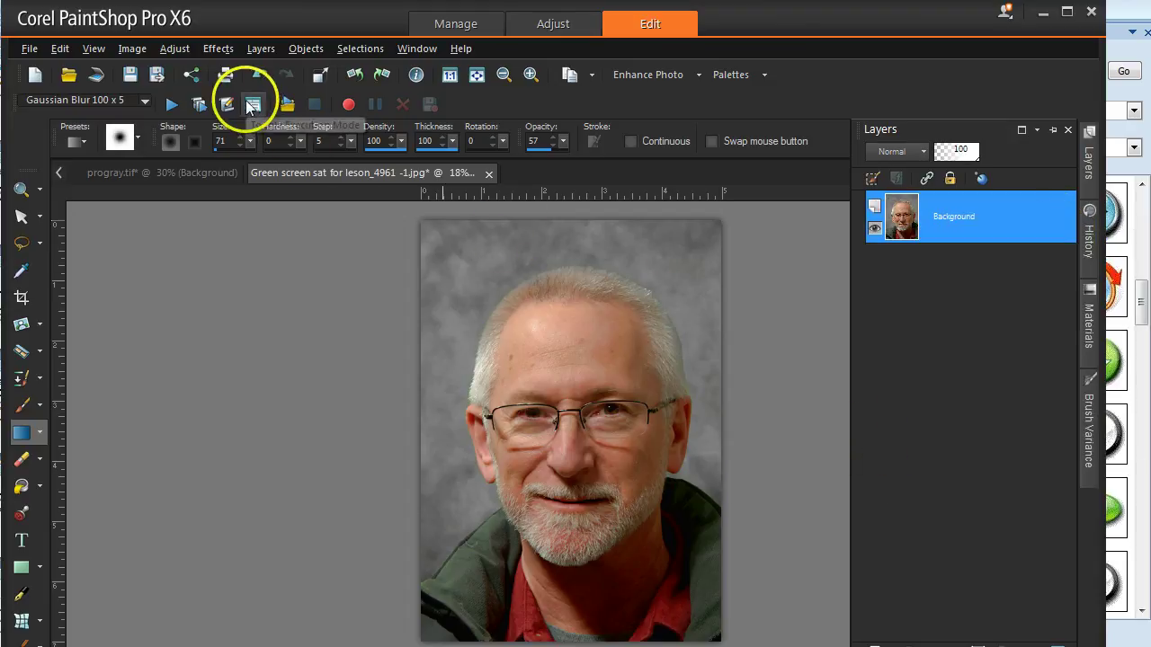
left_click(29, 49)
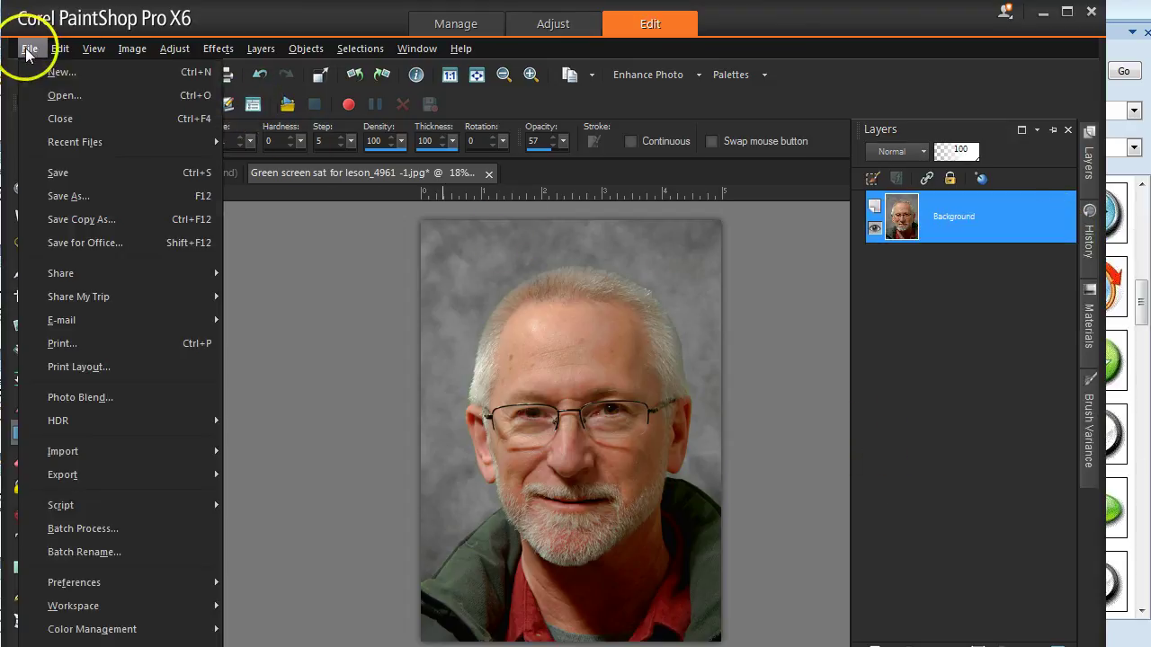
left_click(49, 196)
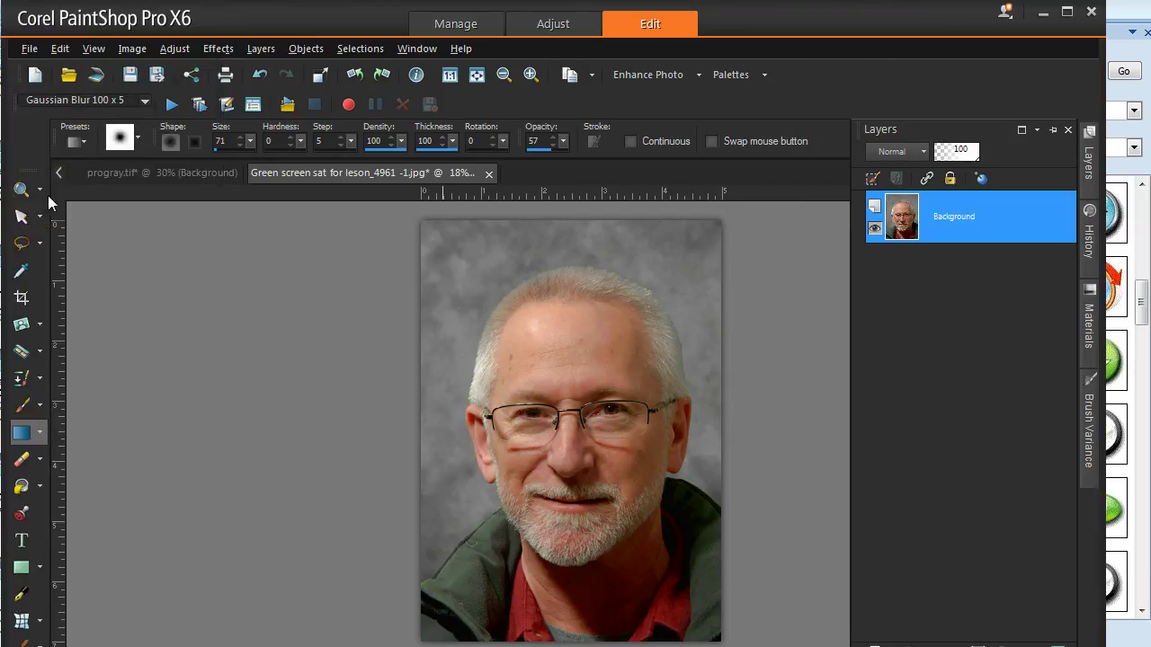